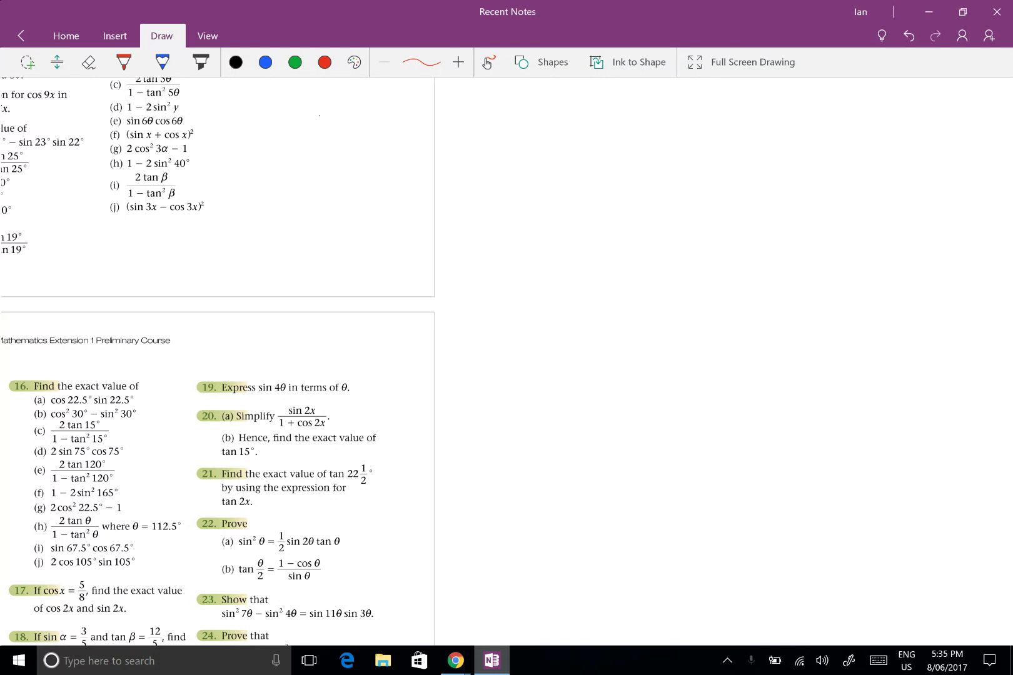
Step: In red ink, circle question 21 and underline tan 22½ in it
scroll(507, 363, "left", 3)
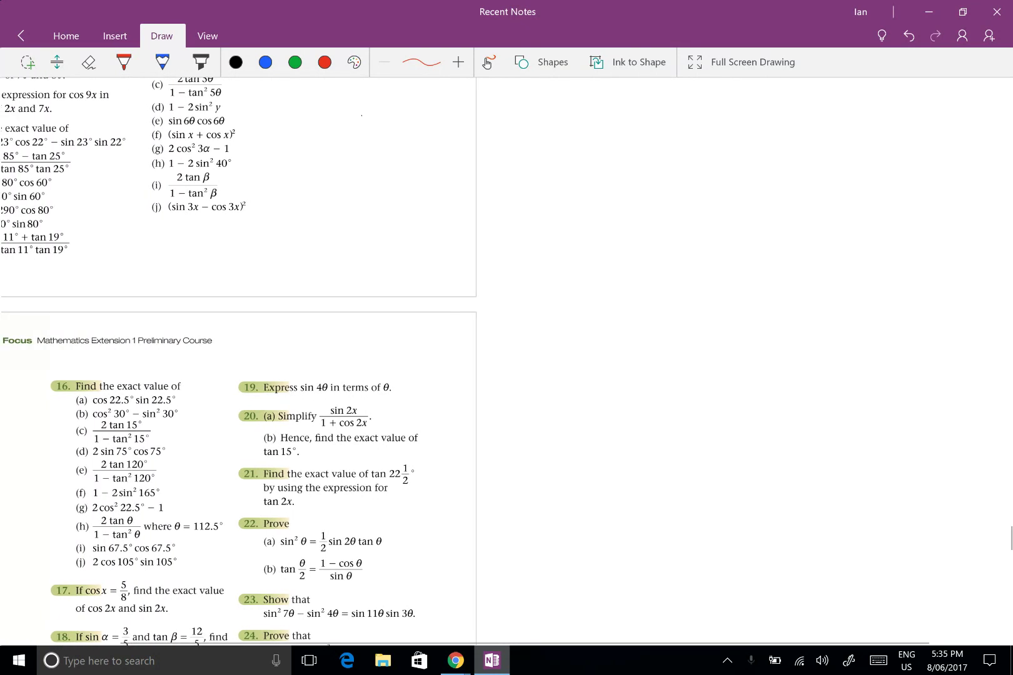
scroll(506, 363, "left", 3)
scroll(507, 363, "up", 7)
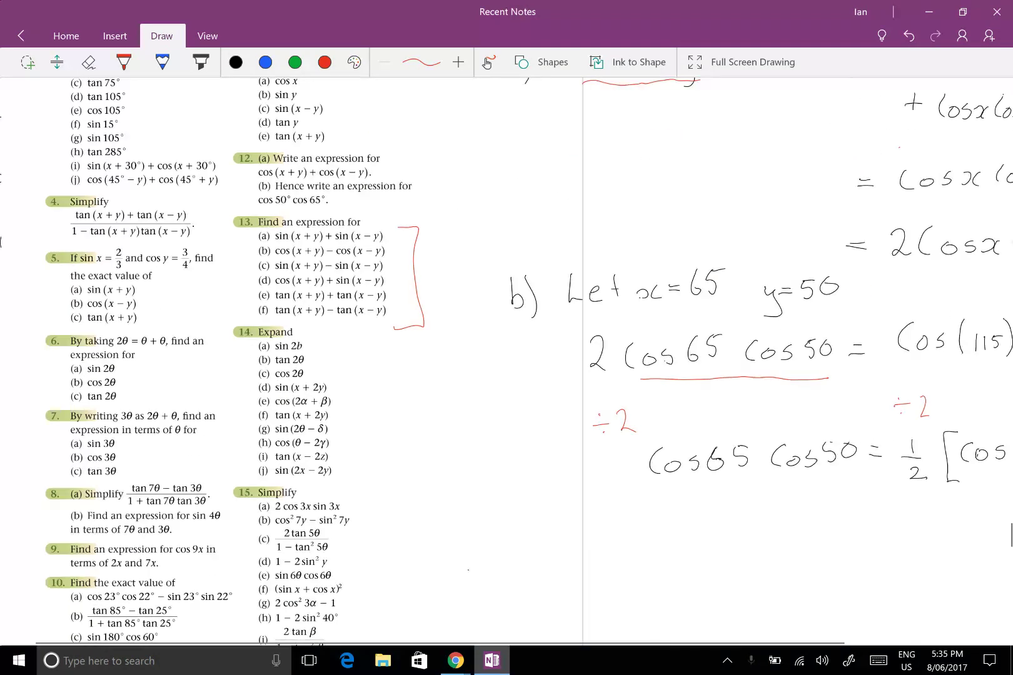
scroll(507, 362, "up", 10)
scroll(506, 363, "down", 12)
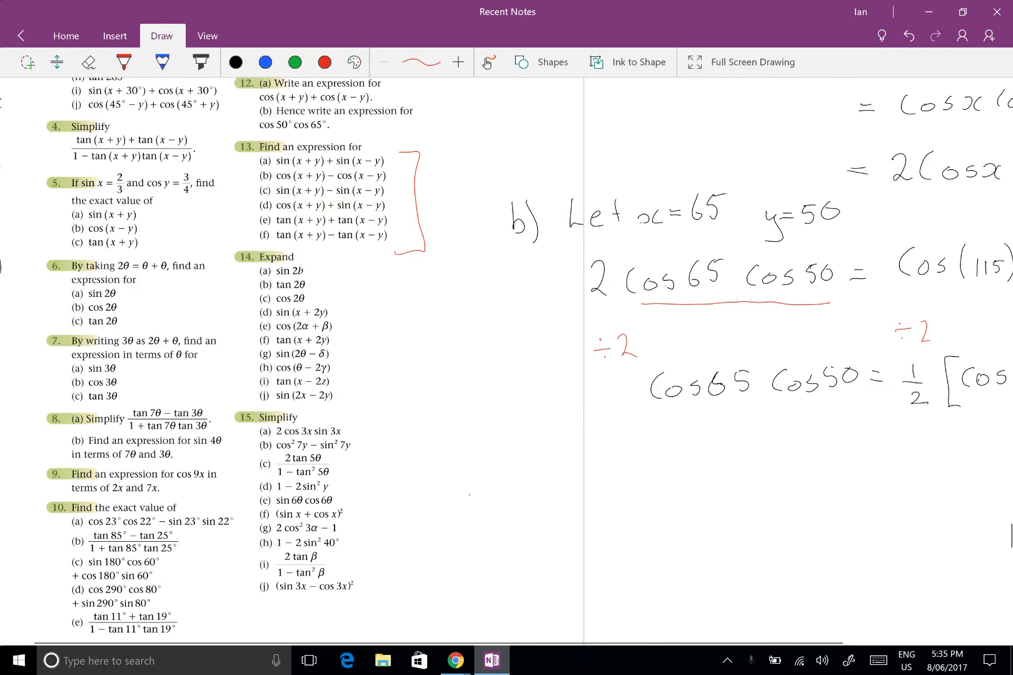
scroll(506, 363, "down", 6)
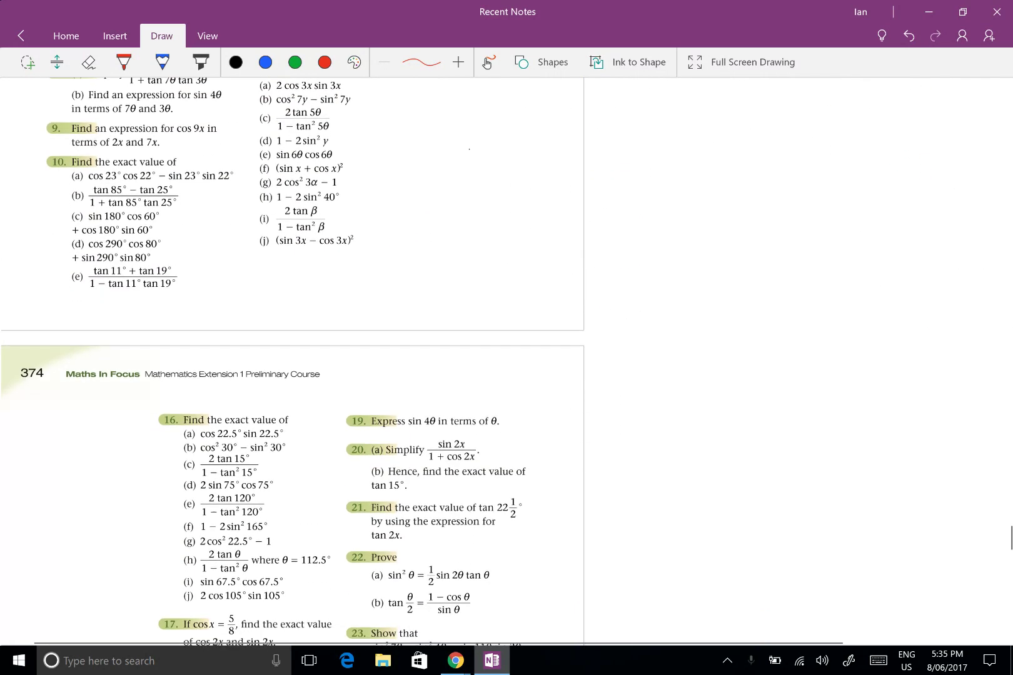
scroll(507, 363, "down", 1)
scroll(506, 363, "right", 2)
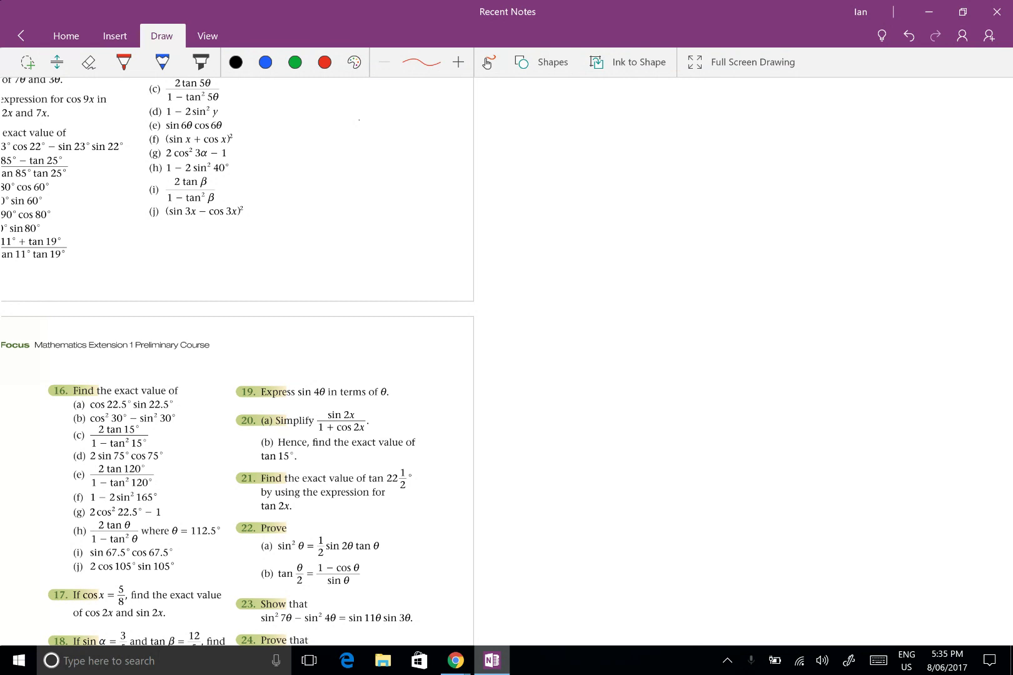
left_click(325, 62)
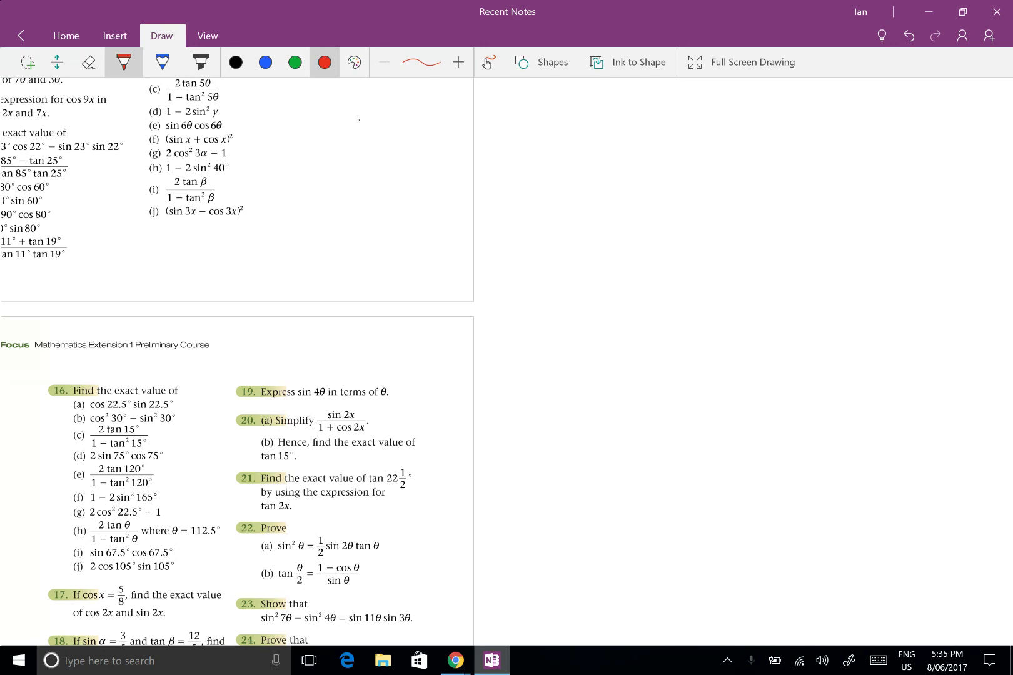
mouse_move(241, 461)
left_mouse_down()
mouse_move(241, 494)
mouse_move(219, 475)
left_mouse_up()
left_click_drag(369, 487, 429, 484)
Step: In black ink, write tan 2θ = 2tanθ/(1 − tan²θ) and θ = 22½° beside the exercises
left_click(235, 62)
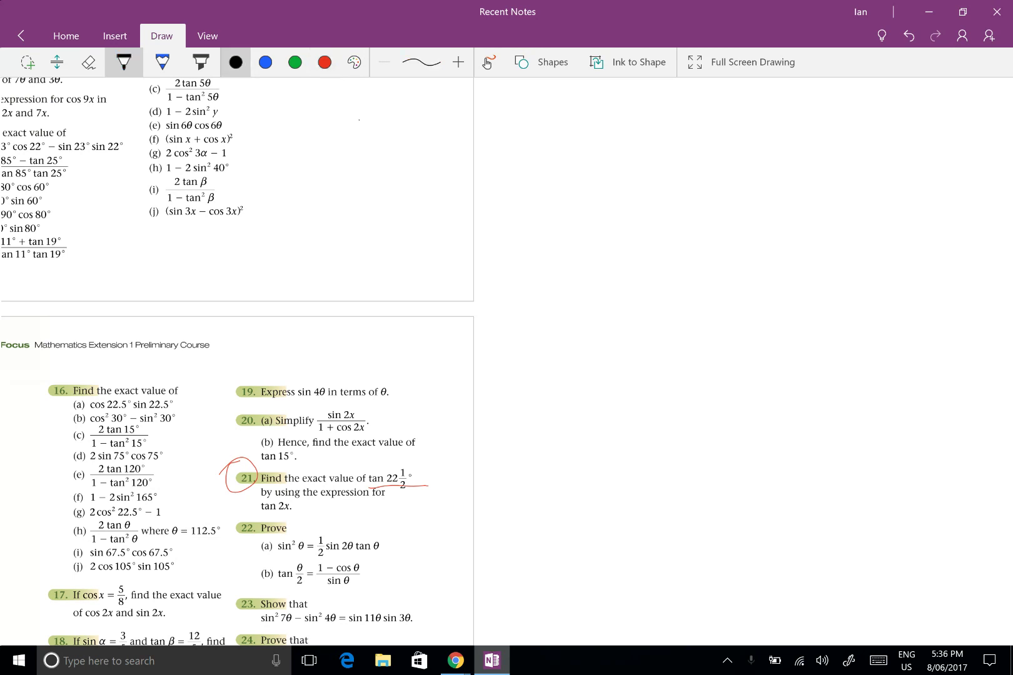
mouse_move(320, 102)
left_mouse_down()
mouse_move(322, 127)
mouse_move(330, 114)
mouse_move(343, 125)
mouse_move(417, 117)
left_mouse_up()
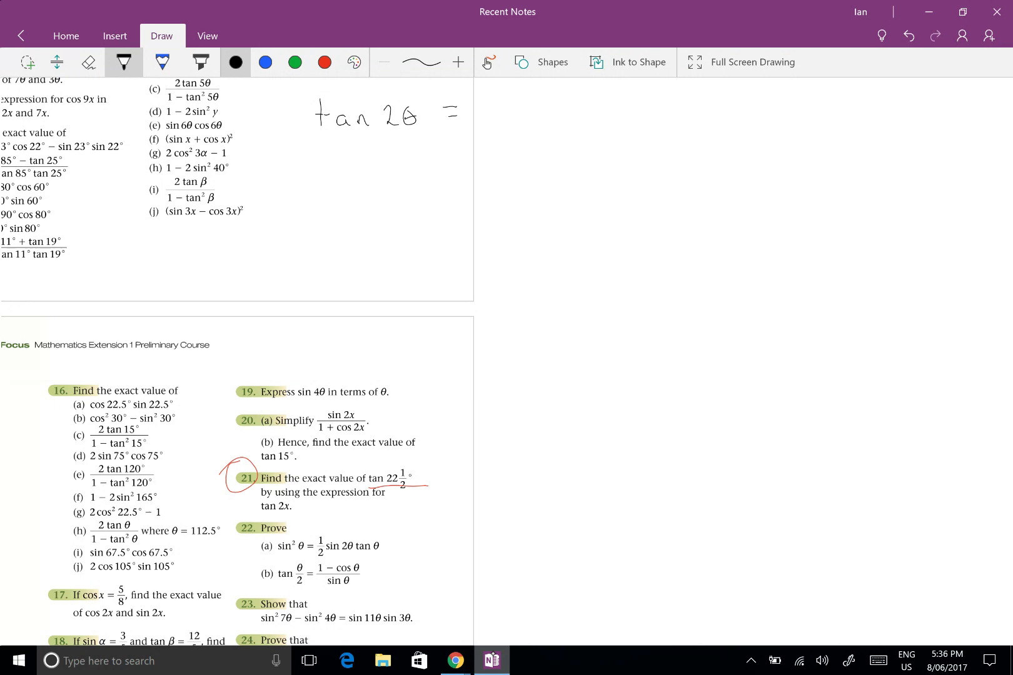
mouse_move(500, 95)
left_mouse_down()
mouse_move(499, 109)
mouse_move(506, 100)
mouse_move(518, 110)
mouse_move(489, 99)
mouse_move(495, 114)
mouse_move(578, 102)
left_mouse_up()
left_click_drag(473, 128, 592, 122)
left_click_drag(489, 138, 490, 155)
mouse_move(510, 147)
left_mouse_down()
mouse_move(587, 154)
mouse_move(615, 139)
mouse_move(625, 149)
left_mouse_up()
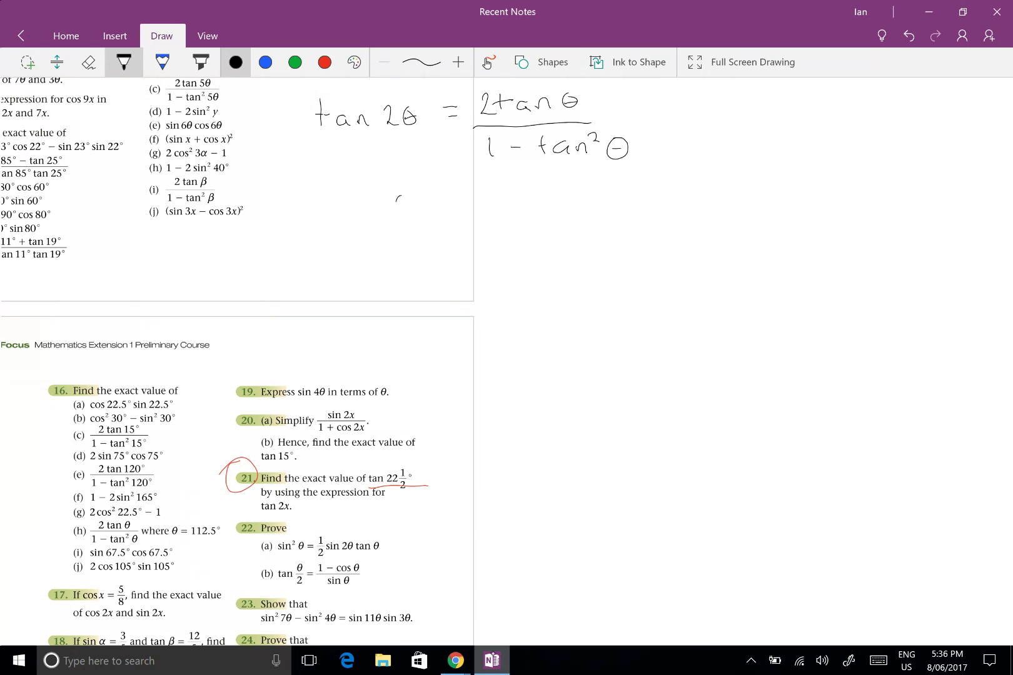
mouse_move(398, 198)
left_mouse_down()
mouse_move(533, 214)
mouse_move(541, 183)
left_mouse_up()
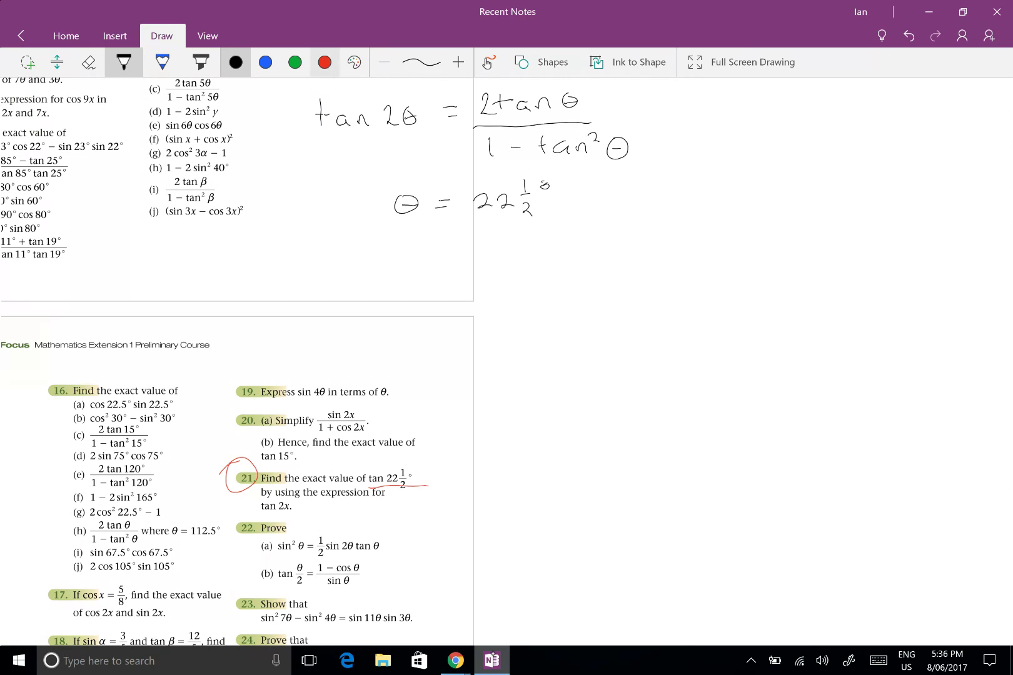
Step: In red, bracket the tan 2θ identity, star question 20 and circle 20(a)'s expression
left_click(324, 62)
mouse_move(670, 88)
left_mouse_down()
mouse_move(686, 131)
mouse_move(671, 162)
left_mouse_up()
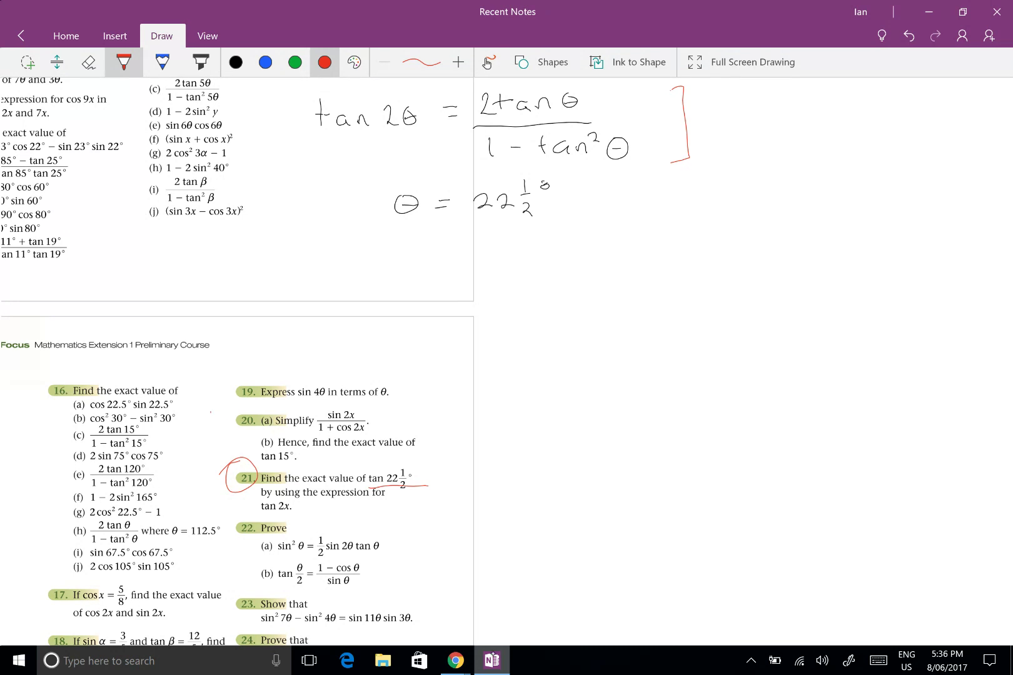
mouse_move(210, 412)
left_mouse_down()
mouse_move(234, 417)
mouse_move(217, 426)
mouse_move(227, 425)
left_mouse_up()
left_click_drag(215, 418, 233, 410)
mouse_move(325, 433)
left_mouse_down()
mouse_move(359, 434)
mouse_move(379, 411)
mouse_move(295, 407)
mouse_move(275, 427)
mouse_move(336, 438)
left_mouse_up()
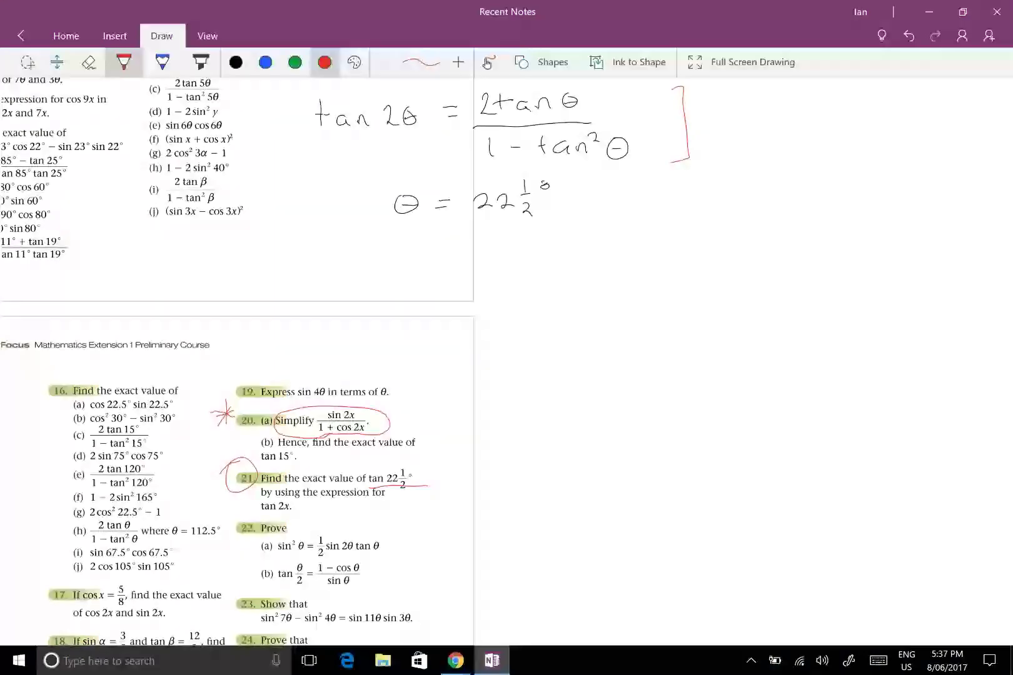
Step: In black ink, write 2θ = 45° below θ = 22½°
left_click(235, 62)
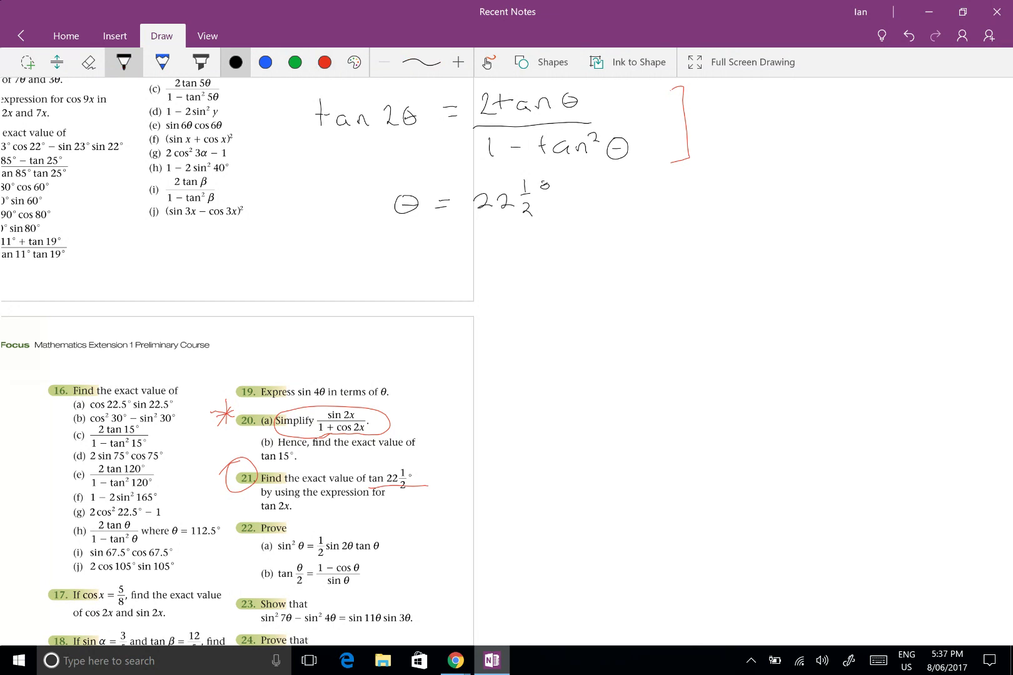
mouse_move(387, 238)
left_mouse_down()
mouse_move(404, 255)
mouse_move(420, 233)
left_mouse_up()
left_click_drag(409, 245, 420, 244)
mouse_move(492, 231)
left_mouse_down()
mouse_move(499, 252)
mouse_move(539, 236)
left_mouse_up()
Step: Write tan45 = 2tan22½/(1 − tan²22½) as the next line of working
mouse_move(496, 283)
left_mouse_down()
mouse_move(496, 299)
mouse_move(591, 295)
left_mouse_up()
left_click_drag(582, 299, 611, 300)
mouse_move(606, 301)
left_mouse_down()
mouse_move(707, 299)
mouse_move(714, 283)
mouse_move(721, 302)
left_mouse_up()
left_click_drag(594, 312, 740, 307)
left_click_drag(616, 319, 619, 341)
left_click_drag(633, 333, 661, 338)
mouse_move(656, 325)
left_mouse_down()
mouse_move(696, 340)
mouse_move(703, 330)
mouse_move(721, 339)
mouse_move(744, 330)
left_mouse_up()
left_click_drag(742, 332, 747, 341)
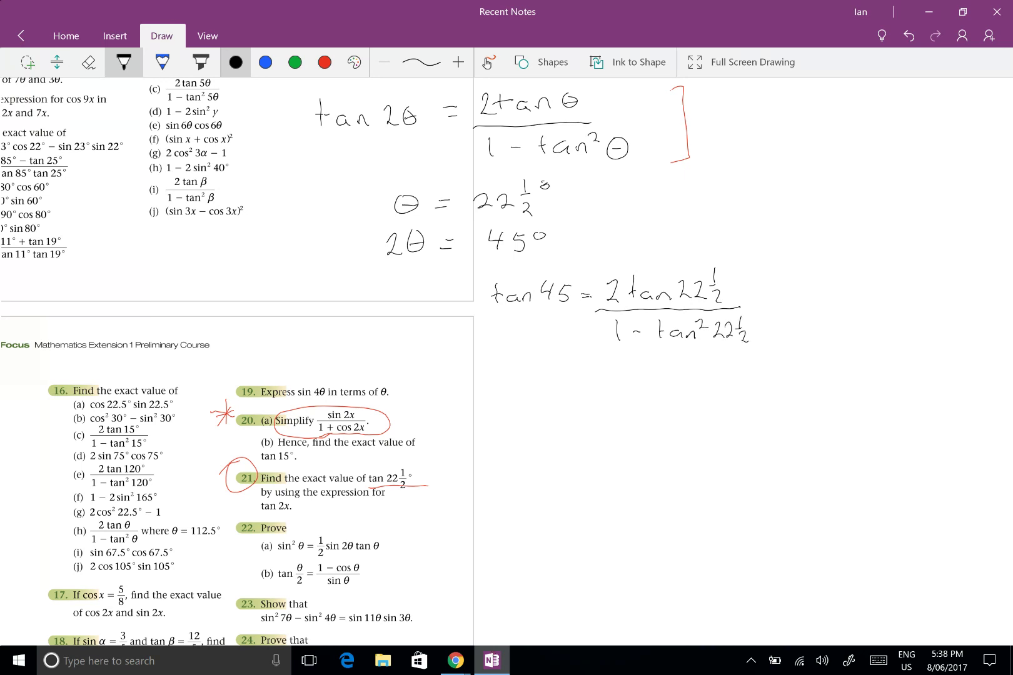
Step: Write 1 = 2tan22½/(1 − tan²22½), then cross-multiply to 1 − tan²22½ = 2tan22½
left_click_drag(520, 356, 517, 395)
mouse_move(580, 369)
left_mouse_down()
mouse_move(586, 385)
mouse_move(699, 377)
left_mouse_up()
left_click_drag(692, 383, 700, 389)
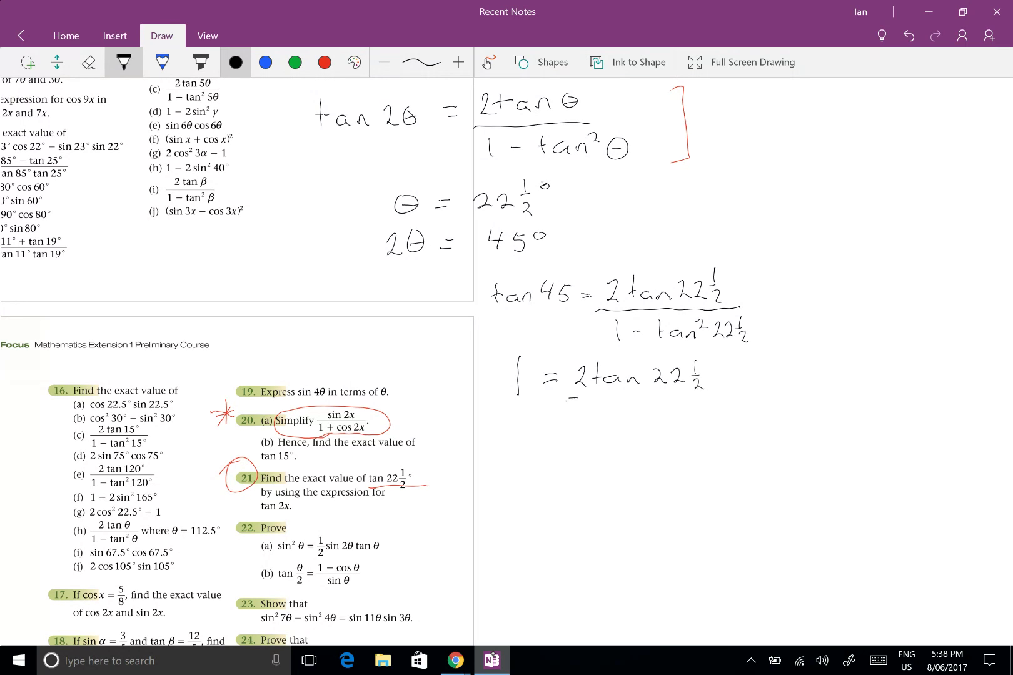
mouse_move(567, 398)
left_mouse_down()
mouse_move(709, 396)
mouse_move(585, 423)
mouse_move(626, 426)
left_mouse_up()
mouse_move(619, 417)
left_mouse_down()
mouse_move(707, 426)
mouse_move(716, 413)
mouse_move(726, 430)
left_mouse_up()
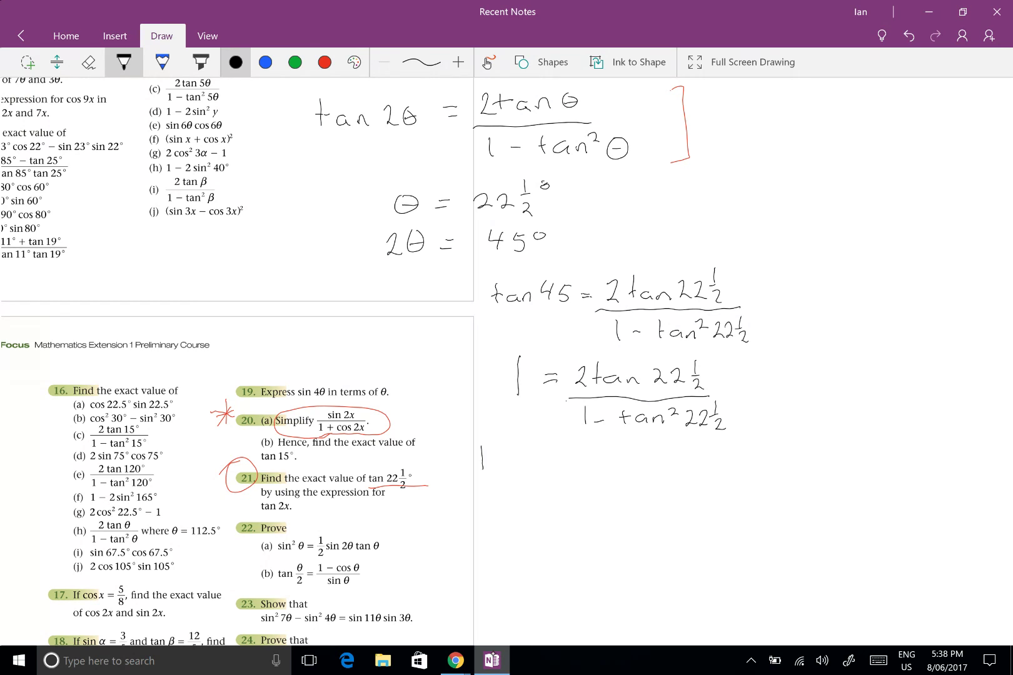
left_click_drag(491, 461, 519, 469)
mouse_move(507, 460)
left_mouse_down()
mouse_move(559, 469)
mouse_move(566, 452)
mouse_move(581, 471)
mouse_move(604, 457)
mouse_move(607, 472)
mouse_move(653, 454)
mouse_move(688, 467)
mouse_move(728, 467)
mouse_move(737, 455)
mouse_move(746, 473)
left_mouse_up()
Step: Write 0 = tan²22½ + 2tan22½ − 1 on a new line below the previous working
scroll(507, 362, "down", 2)
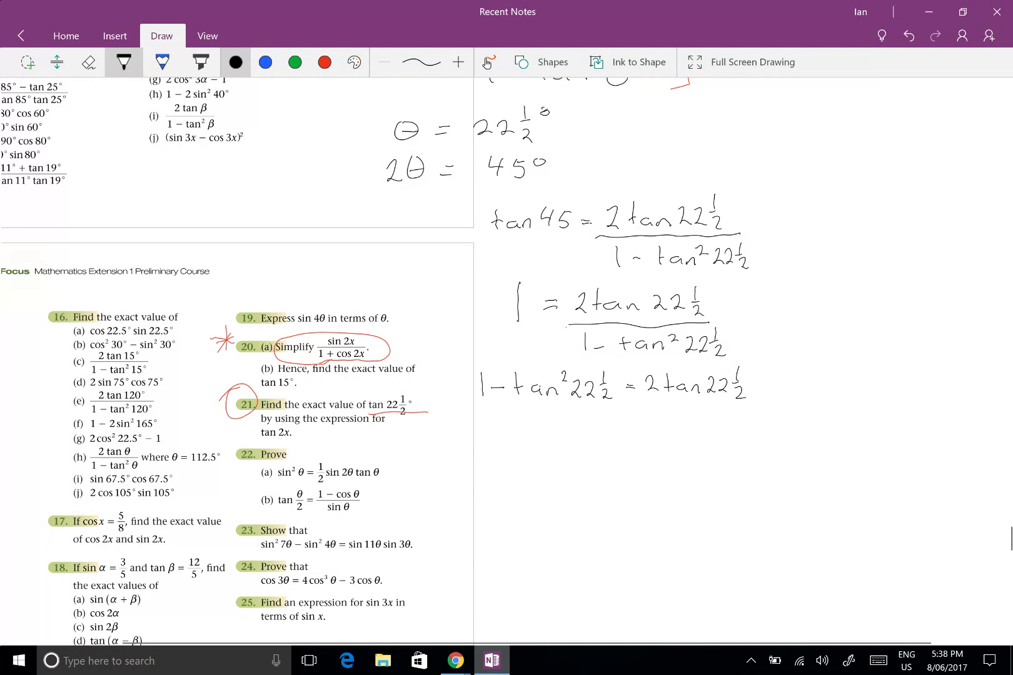
left_click(487, 62)
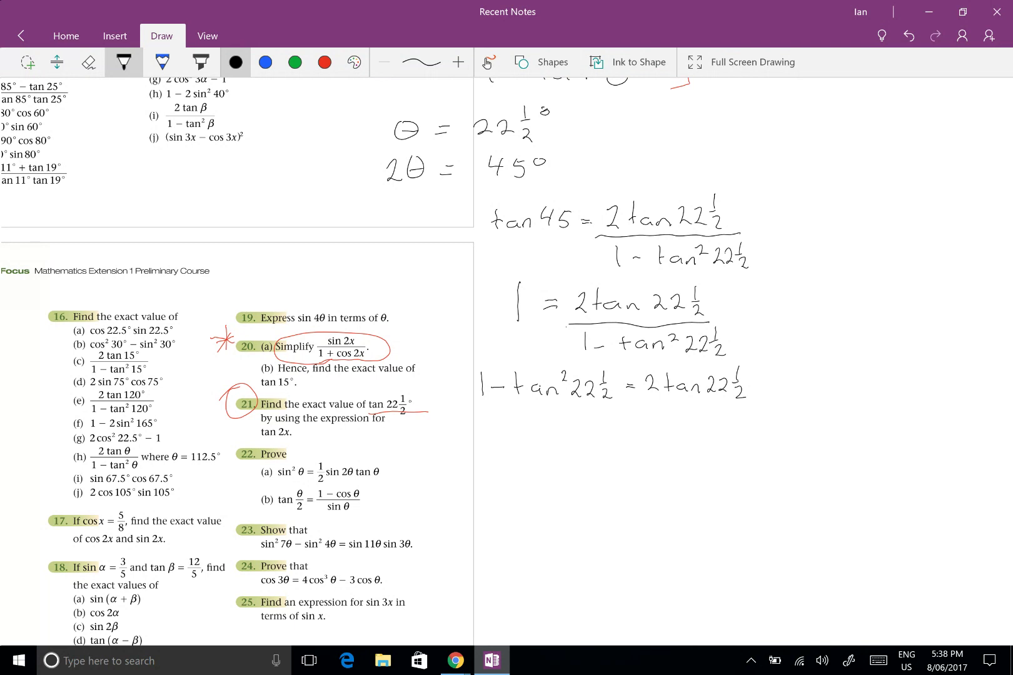
mouse_move(516, 425)
left_mouse_down()
mouse_move(506, 440)
mouse_move(525, 428)
mouse_move(590, 444)
left_mouse_up()
mouse_move(582, 431)
left_mouse_down()
mouse_move(630, 445)
mouse_move(641, 431)
mouse_move(661, 445)
left_mouse_up()
mouse_move(663, 434)
left_mouse_down()
mouse_move(691, 448)
mouse_move(723, 432)
mouse_move(755, 441)
left_mouse_up()
mouse_move(750, 434)
left_mouse_down()
mouse_move(798, 442)
mouse_move(824, 430)
left_mouse_up()
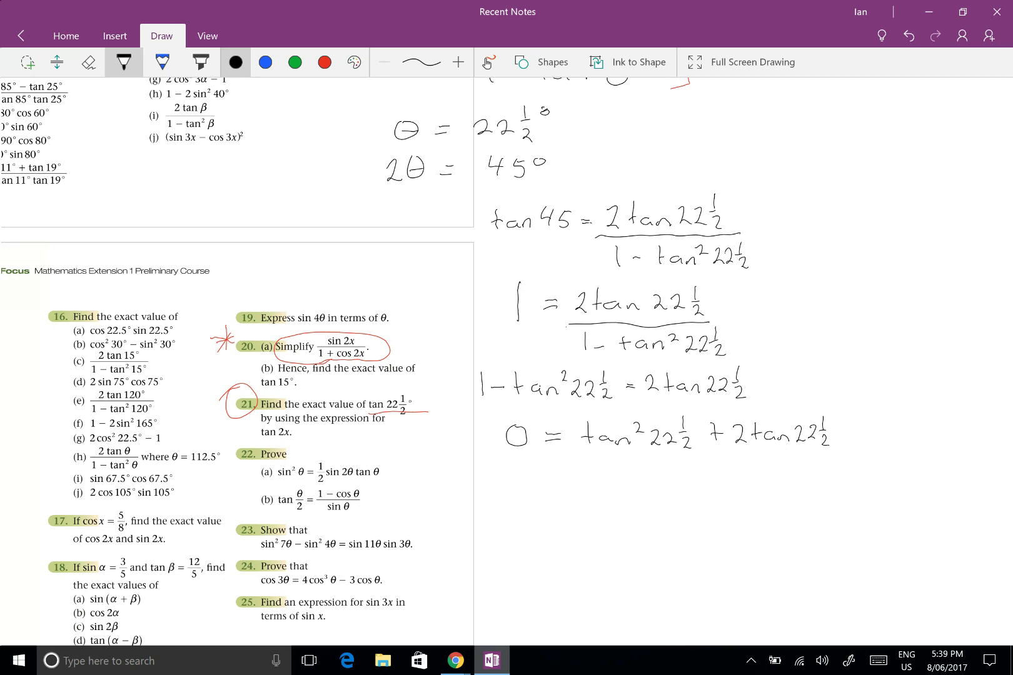
left_click_drag(855, 423, 854, 443)
Step: Underline the quadratic in red and draw three small arrows beneath it
left_click(325, 62)
left_click_drag(505, 464, 866, 461)
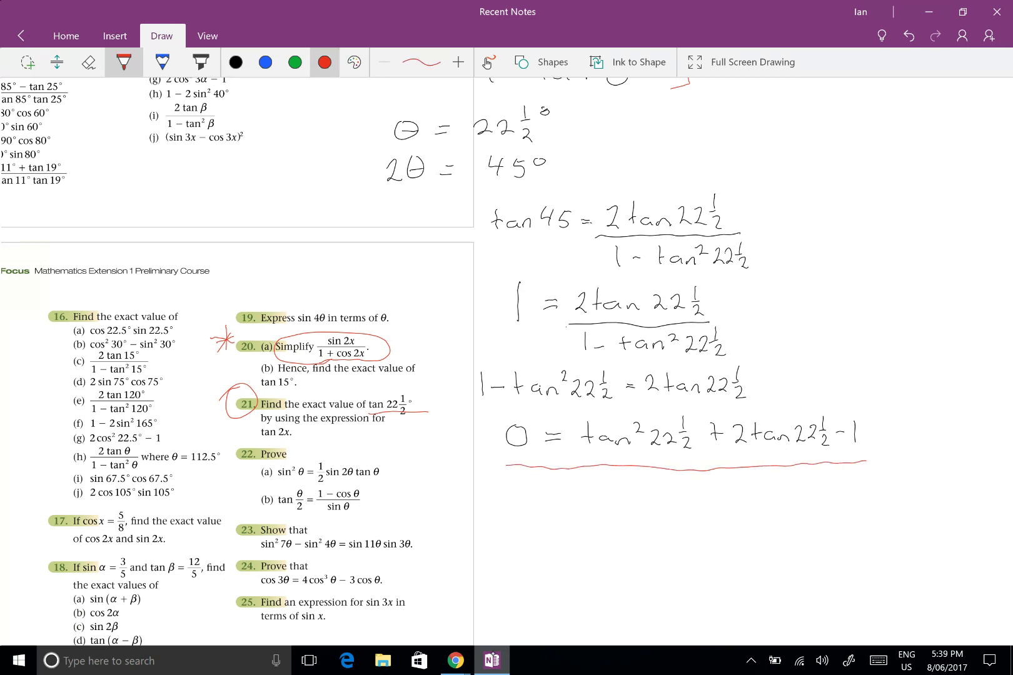
mouse_move(637, 477)
left_mouse_down()
mouse_move(637, 494)
mouse_move(645, 481)
left_mouse_up()
mouse_move(779, 479)
left_mouse_down()
mouse_move(779, 501)
mouse_move(780, 471)
mouse_move(792, 480)
left_mouse_up()
left_click_drag(856, 477, 870, 473)
Step: Erase the three red arrows with the Stroke Eraser and select the blue pen
left_click(89, 62)
left_click(125, 119)
left_click(637, 486)
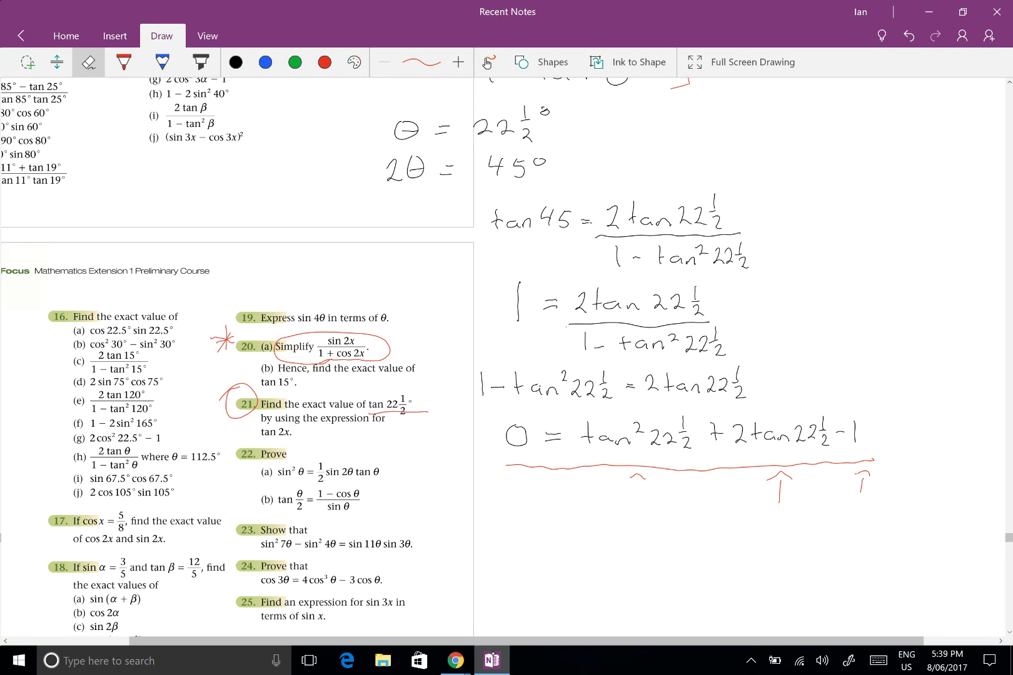
left_click(638, 476)
left_click_drag(779, 494, 780, 474)
left_click_drag(861, 490, 863, 473)
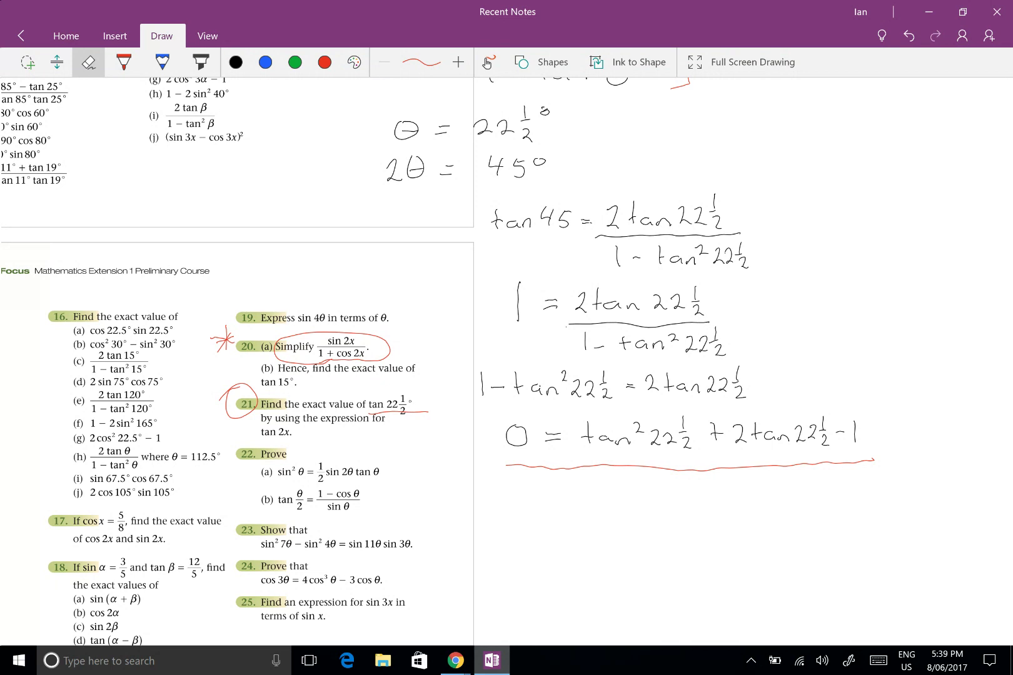
left_click(235, 62)
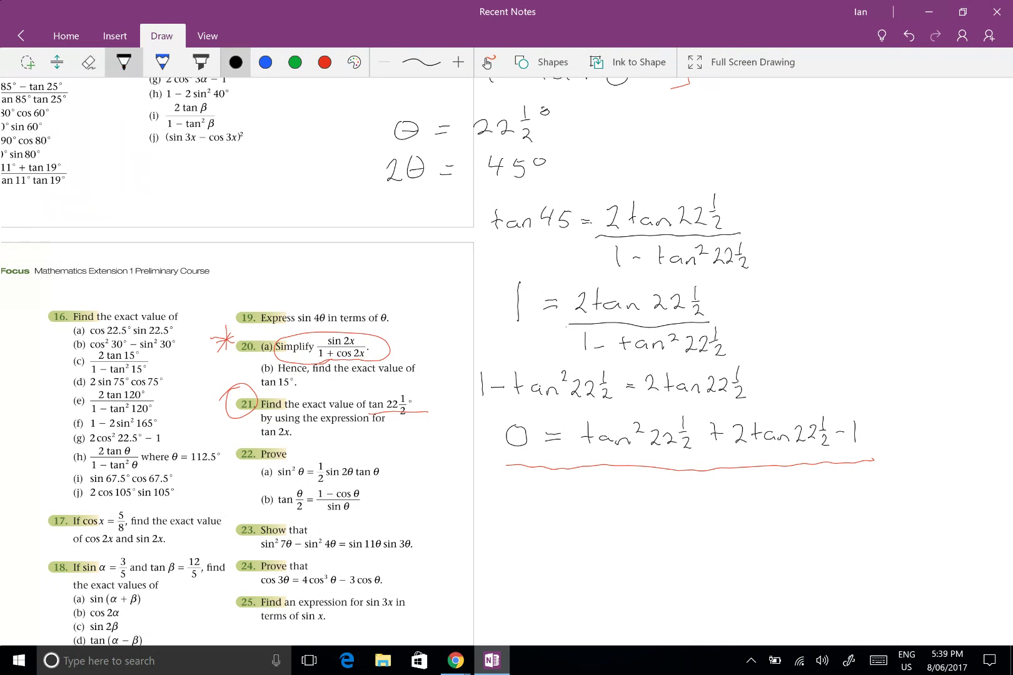
left_click(265, 62)
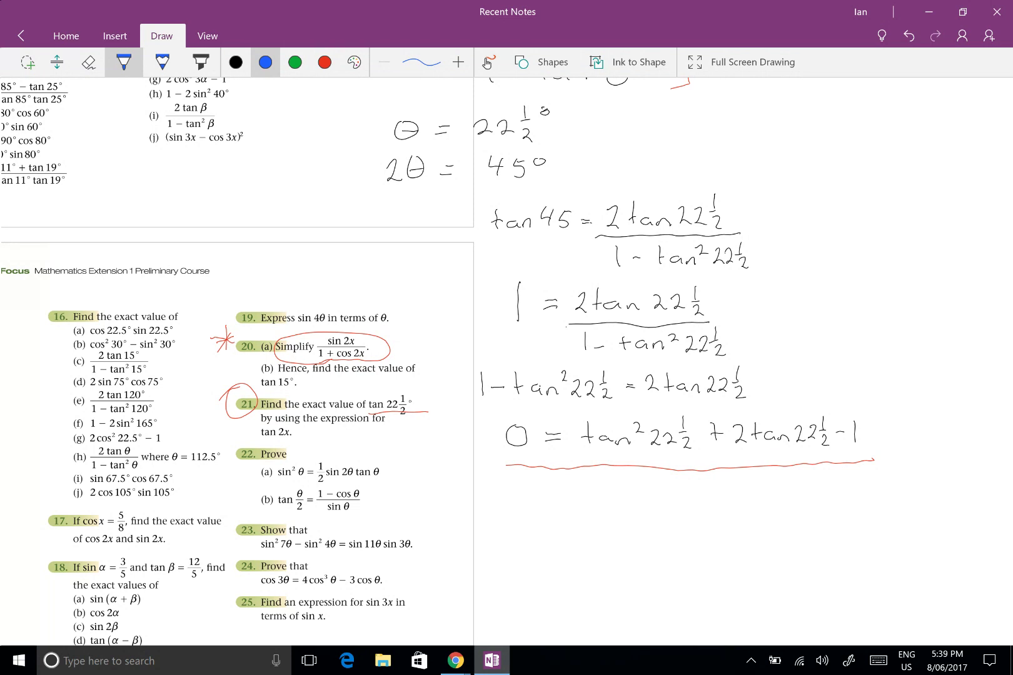
Step: Write 'Let u = tan22½' in blue below the red underline
left_click_drag(569, 499, 609, 495)
mouse_move(642, 488)
left_mouse_down()
mouse_move(703, 500)
mouse_move(709, 489)
left_mouse_up()
mouse_move(716, 489)
left_mouse_down()
mouse_move(718, 498)
mouse_move(773, 502)
mouse_move(784, 488)
left_mouse_up()
mouse_move(777, 492)
left_mouse_down()
mouse_move(788, 491)
mouse_move(787, 503)
left_mouse_up()
scroll(506, 363, "down", 3)
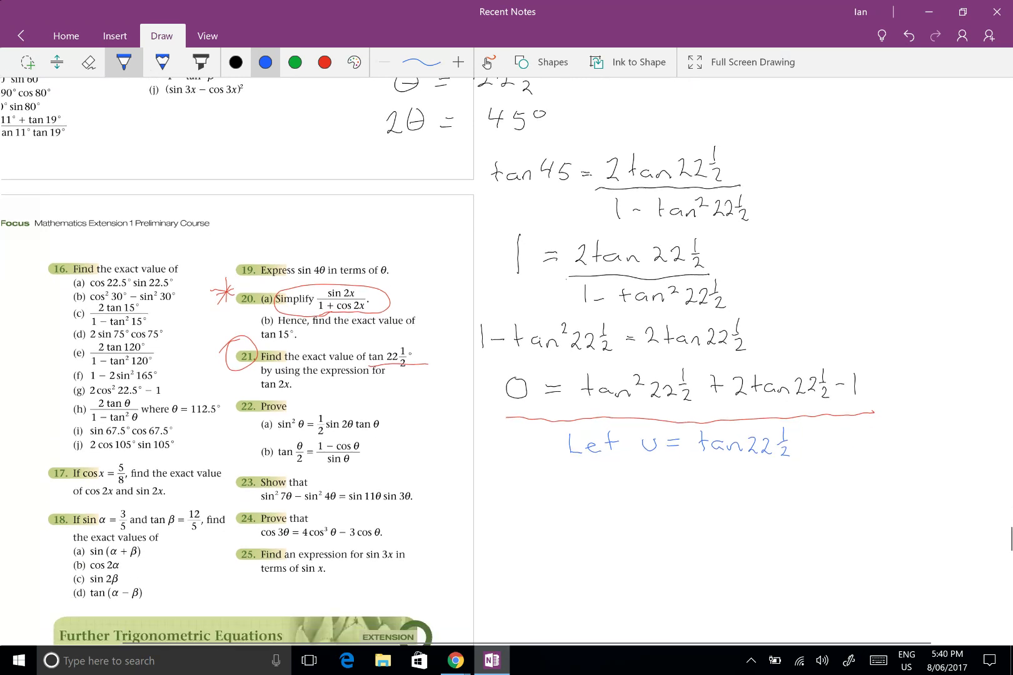
Step: In black ink, rewrite the equation as 0 = u² + 2u − 1
left_click(235, 62)
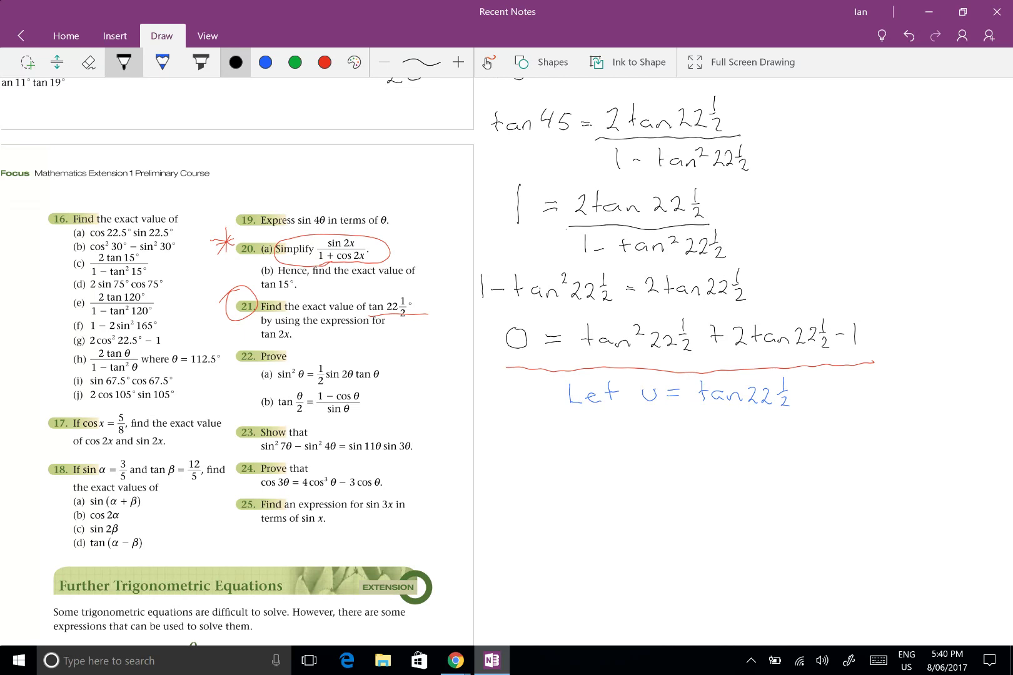
mouse_move(509, 414)
left_mouse_down()
mouse_move(516, 430)
mouse_move(510, 414)
mouse_move(548, 430)
mouse_move(629, 426)
left_mouse_up()
mouse_move(693, 420)
left_mouse_down()
mouse_move(703, 439)
mouse_move(785, 437)
left_mouse_up()
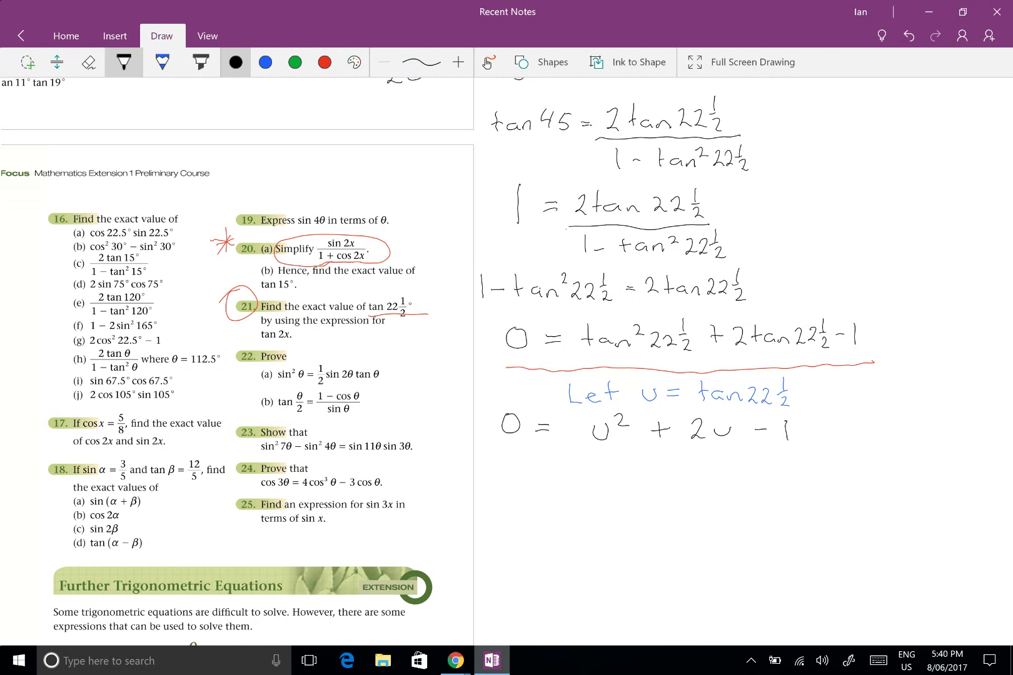
scroll(506, 363, "down", 1)
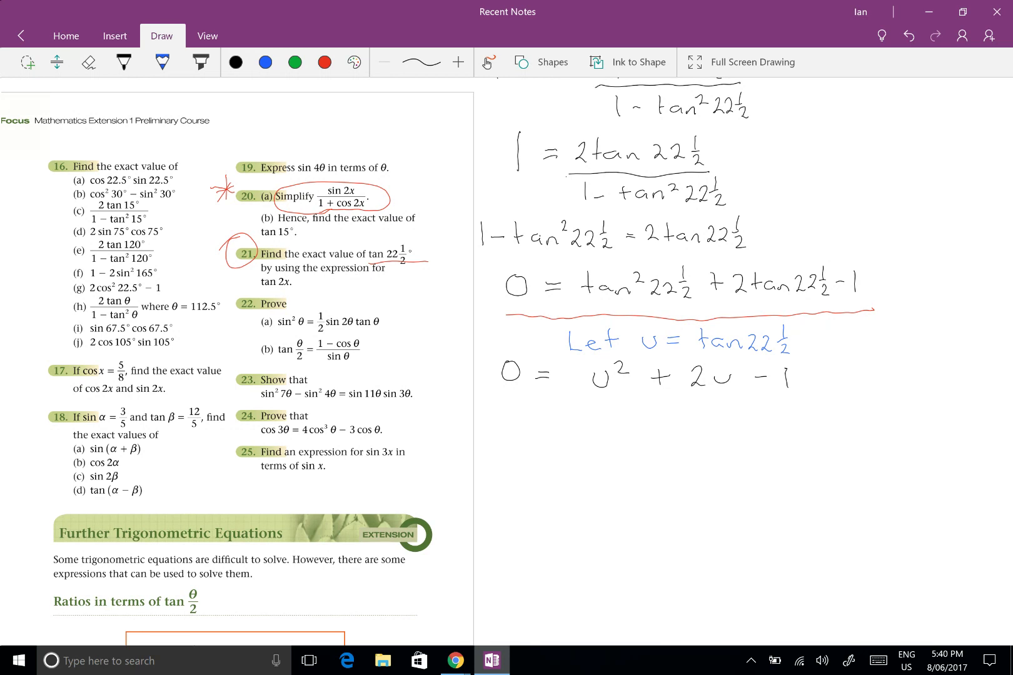
left_click(124, 62)
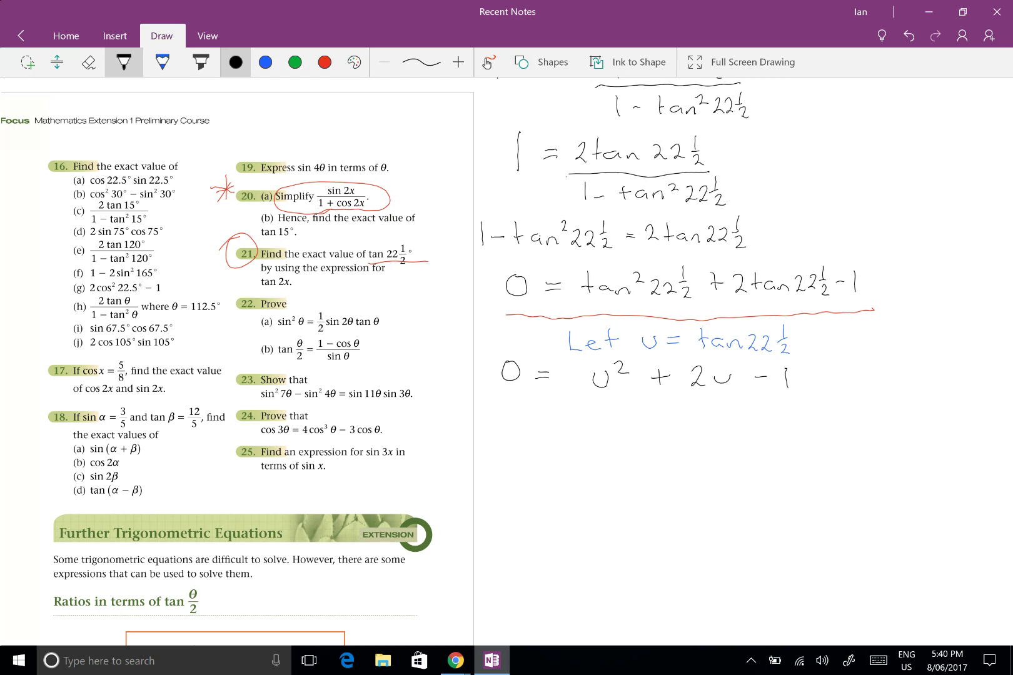
Step: Write u = (−2 ± √(2² − 4×1×−1))/(2×1) using the quadratic formula
mouse_move(499, 417)
left_mouse_down()
mouse_move(506, 432)
mouse_move(512, 416)
left_mouse_up()
mouse_move(588, 412)
left_mouse_down()
mouse_move(602, 429)
mouse_move(644, 411)
mouse_move(719, 408)
left_mouse_up()
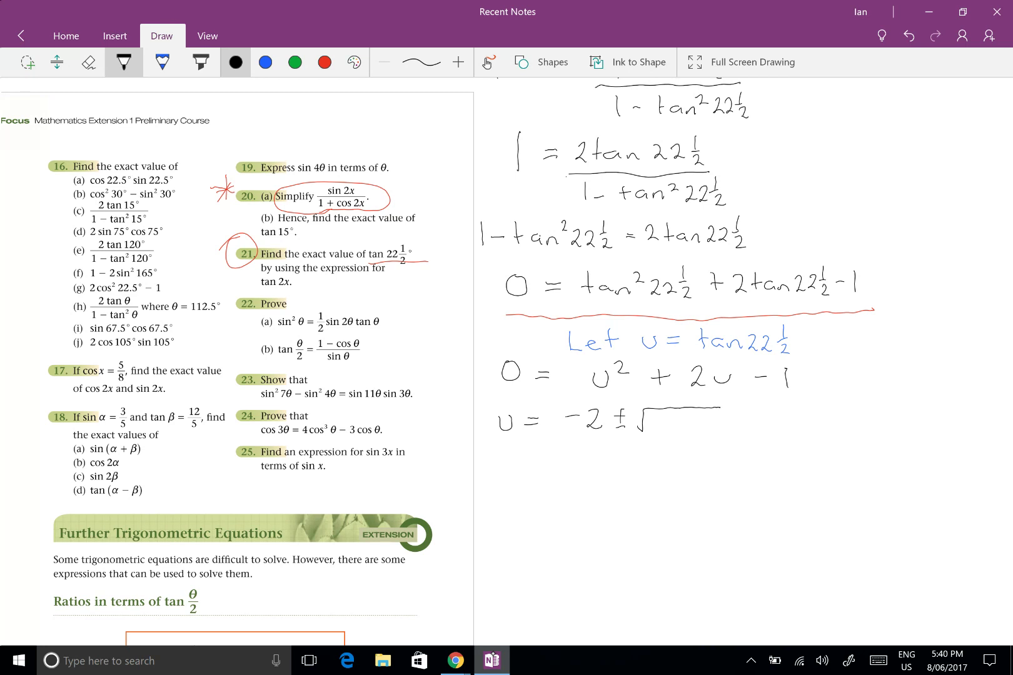
mouse_move(655, 417)
left_mouse_down()
mouse_move(663, 429)
mouse_move(677, 420)
mouse_move(706, 431)
mouse_move(736, 409)
mouse_move(764, 408)
mouse_move(738, 438)
mouse_move(774, 432)
left_mouse_up()
left_click_drag(592, 438, 774, 438)
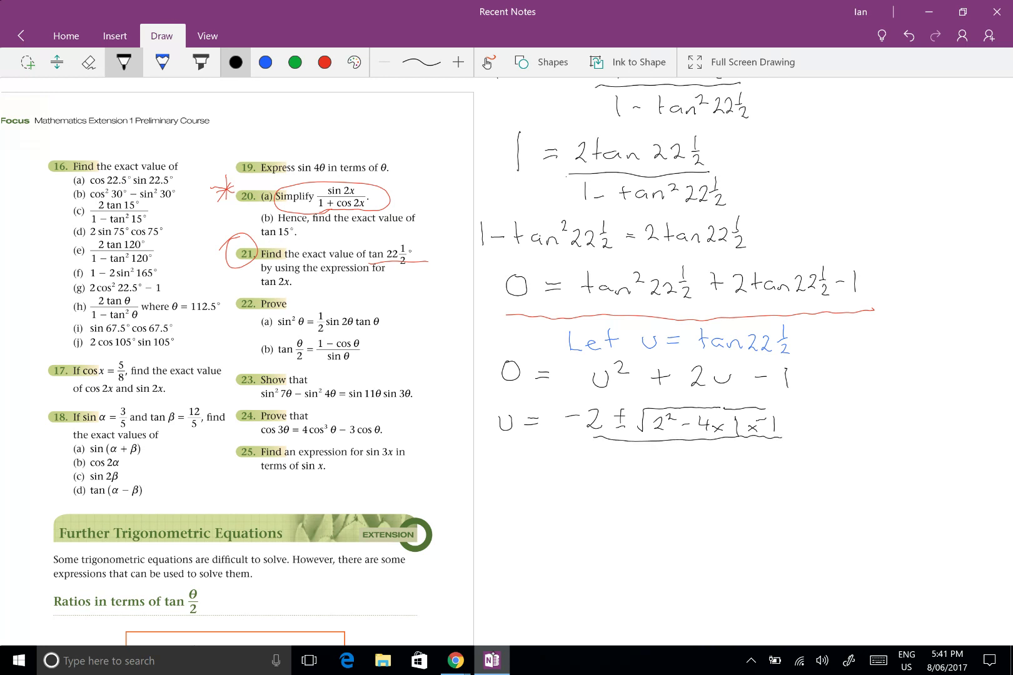
left_click_drag(651, 452, 711, 463)
Step: Simplify on the next line to (−2 ± √(4 − −4))/2
scroll(506, 363, "down", 3)
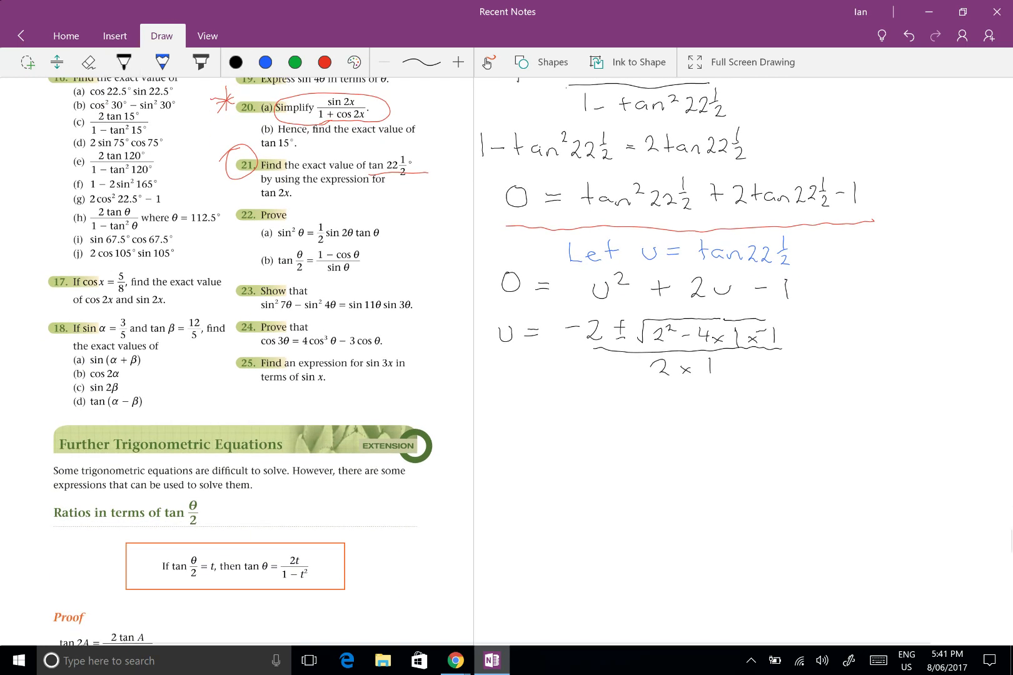
mouse_move(535, 394)
left_mouse_down()
mouse_move(548, 395)
mouse_move(532, 390)
left_mouse_up()
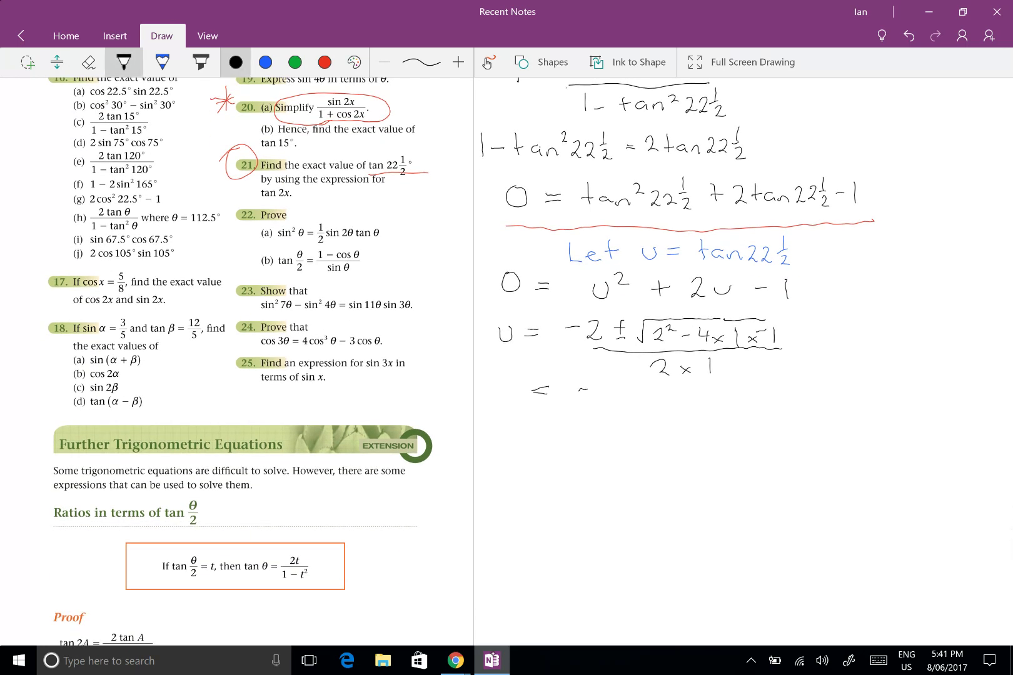
mouse_move(597, 390)
left_mouse_down()
mouse_move(610, 408)
mouse_move(753, 389)
left_mouse_up()
left_click_drag(666, 401, 674, 419)
left_click_drag(729, 402, 739, 411)
left_click_drag(737, 405, 738, 417)
left_click_drag(606, 425, 743, 423)
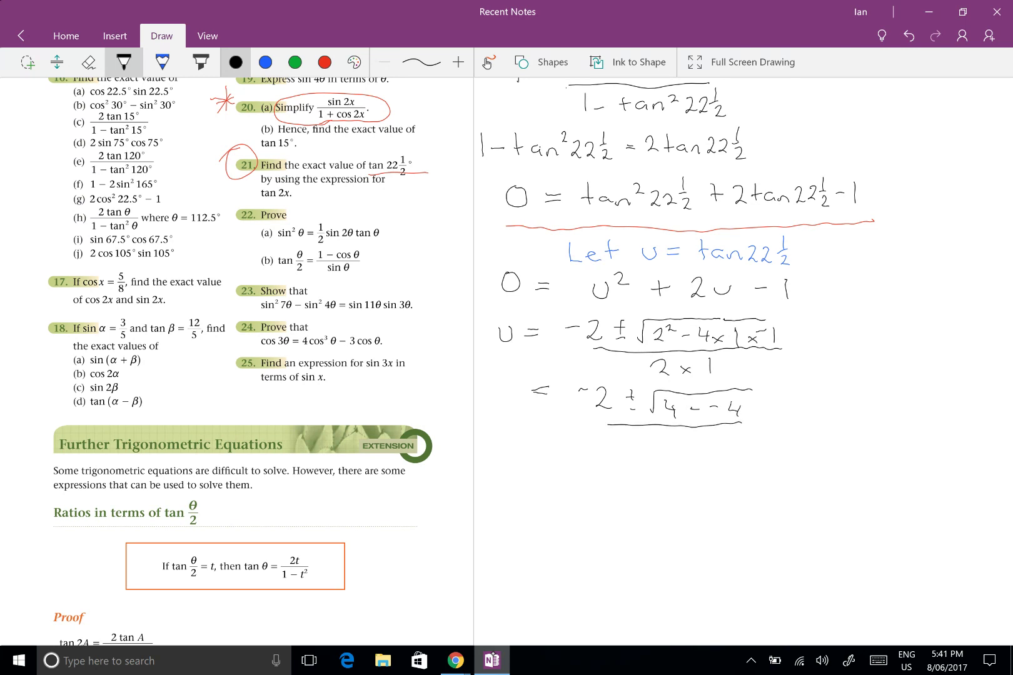
left_click_drag(679, 437, 693, 449)
Step: Write the next simplification, (−2 ± √8)/2
scroll(675, 362, "down", 2)
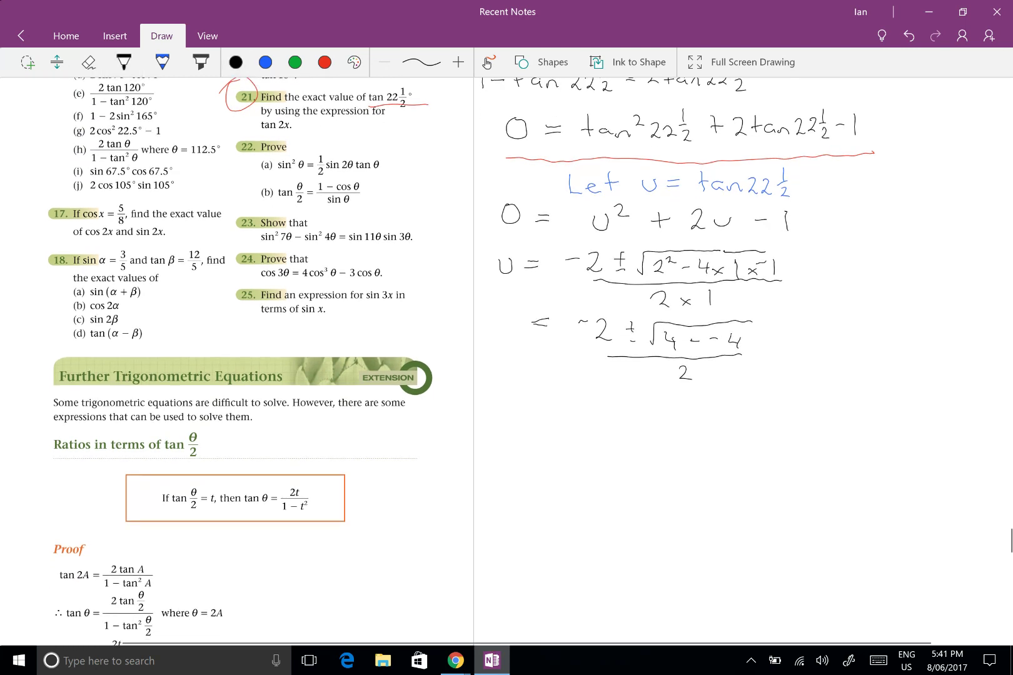
mouse_move(539, 395)
left_mouse_down()
mouse_move(611, 407)
mouse_move(630, 398)
left_mouse_up()
mouse_move(620, 411)
left_mouse_down()
mouse_move(692, 393)
mouse_move(670, 405)
left_mouse_up()
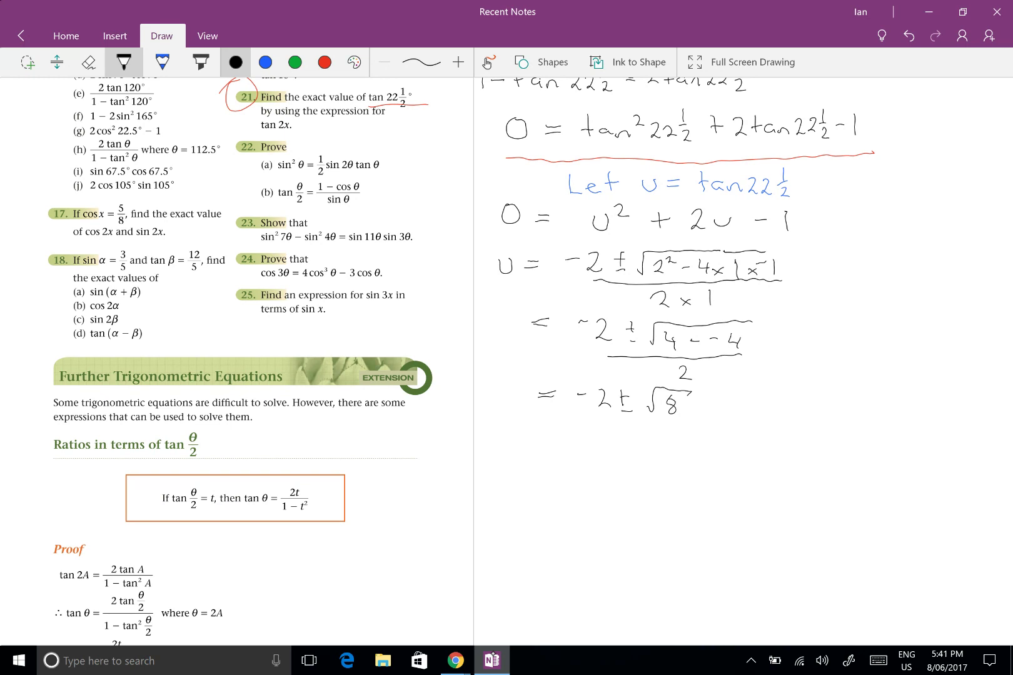
left_click_drag(602, 426, 662, 428)
left_click_drag(623, 444, 643, 457)
left_click_drag(534, 489, 545, 488)
scroll(506, 360, "down", 3)
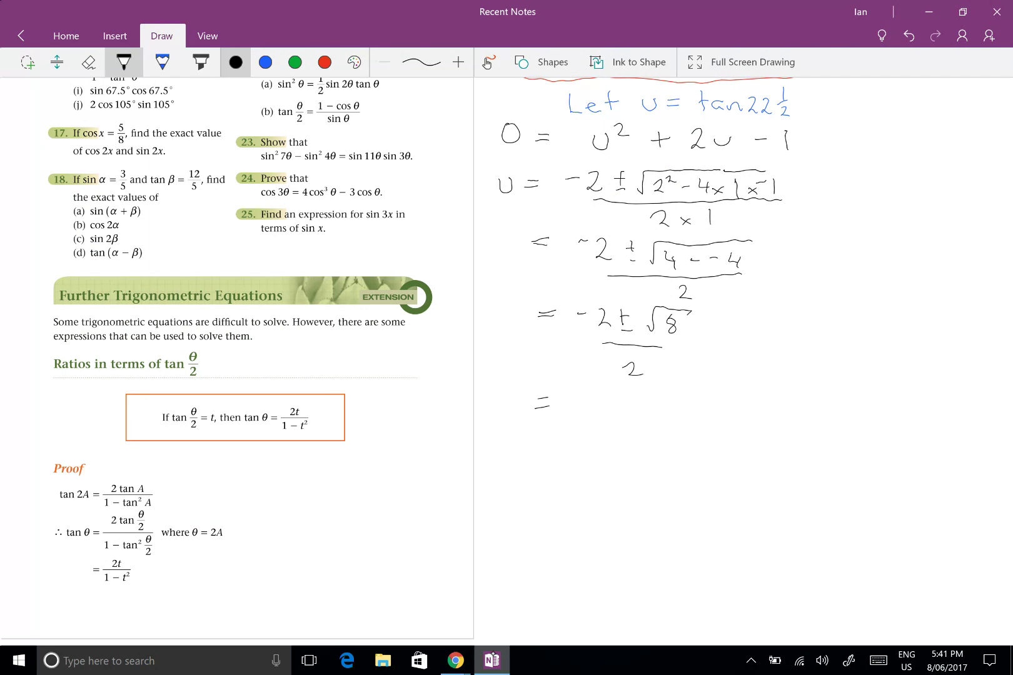
Step: Write (−2 ± 2√2)/2 on the following line in black ink
left_click(324, 62)
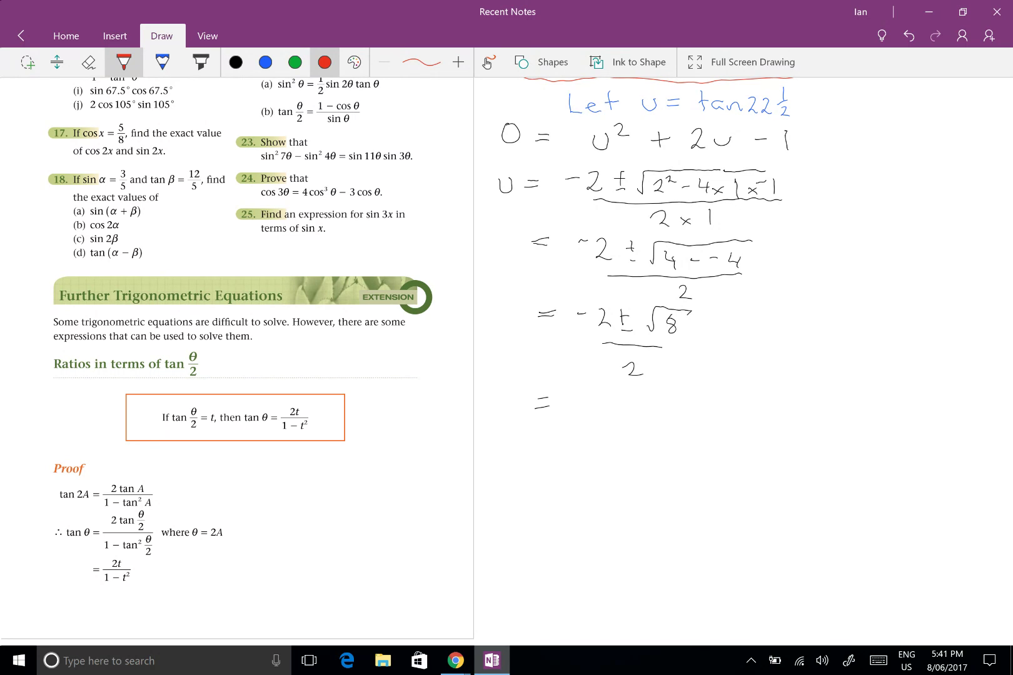
left_click(236, 61)
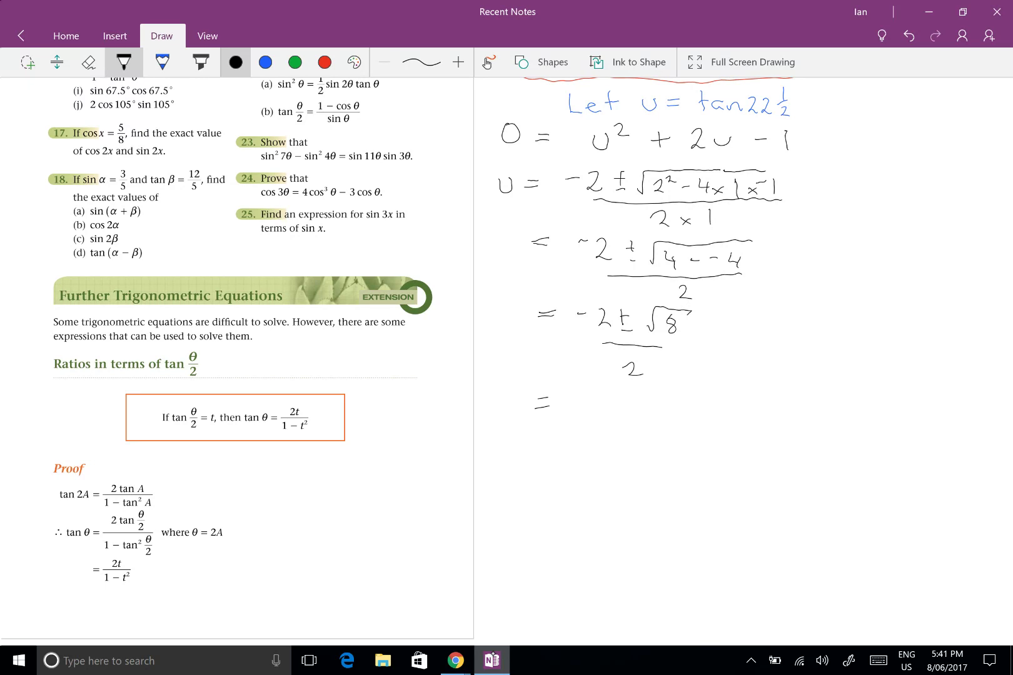
mouse_move(599, 396)
left_mouse_down()
mouse_move(615, 416)
mouse_move(660, 415)
mouse_move(677, 396)
mouse_move(696, 394)
mouse_move(691, 417)
left_mouse_up()
left_click_drag(585, 430, 687, 429)
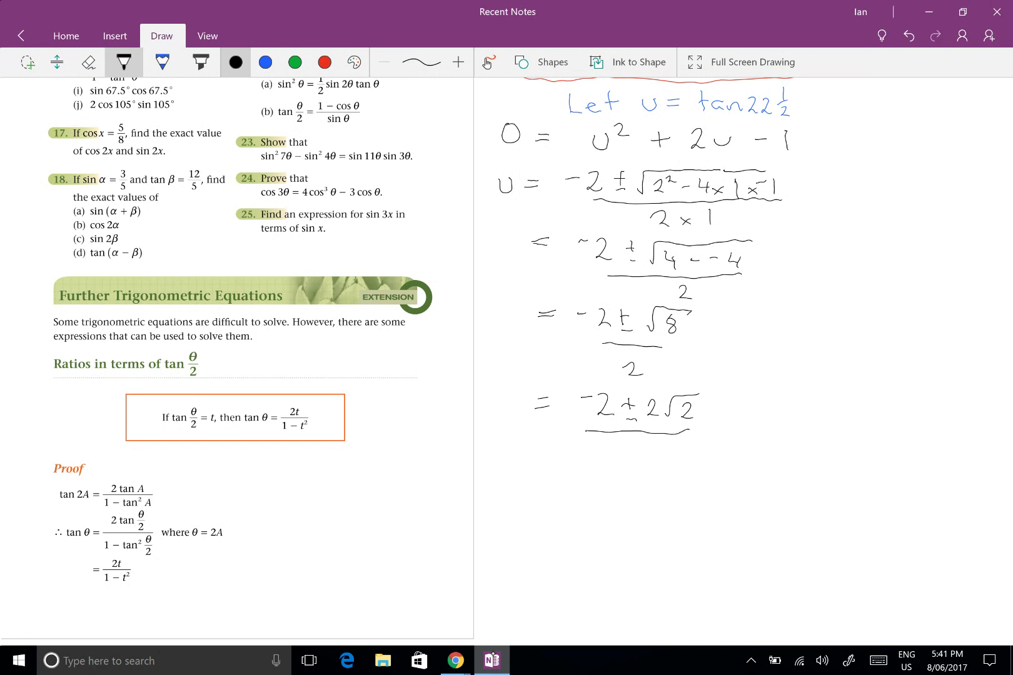
mouse_move(627, 449)
left_mouse_down()
mouse_move(632, 464)
mouse_move(646, 463)
left_mouse_up()
Step: Cancel the 2s in red, writing 1 above each, then write = −1 ± √2 in black
left_click(325, 62)
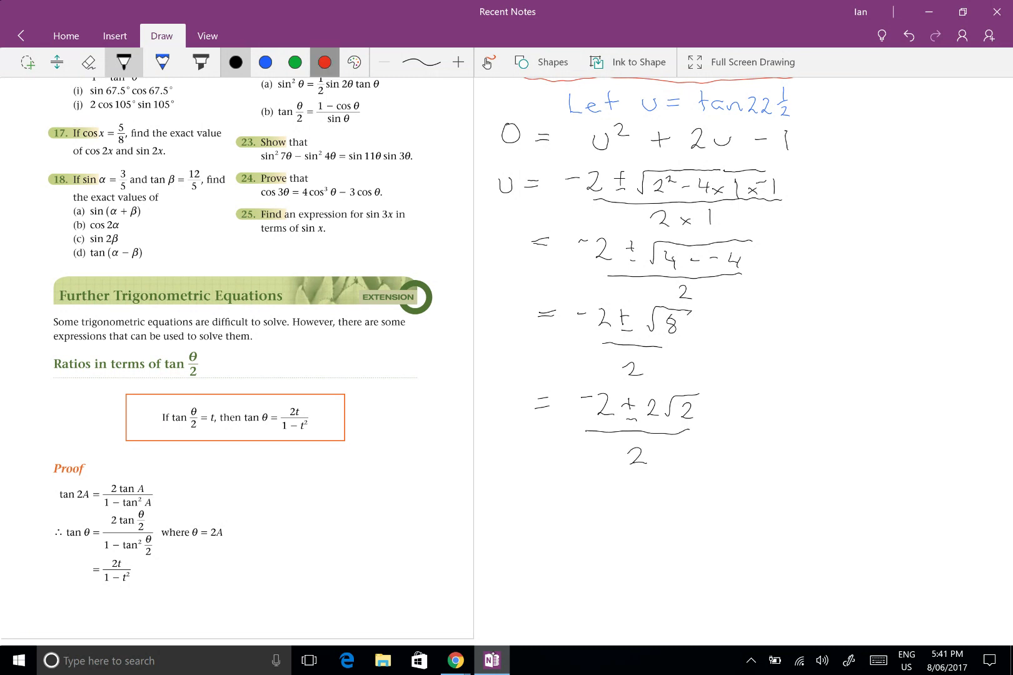
left_click_drag(632, 443, 644, 468)
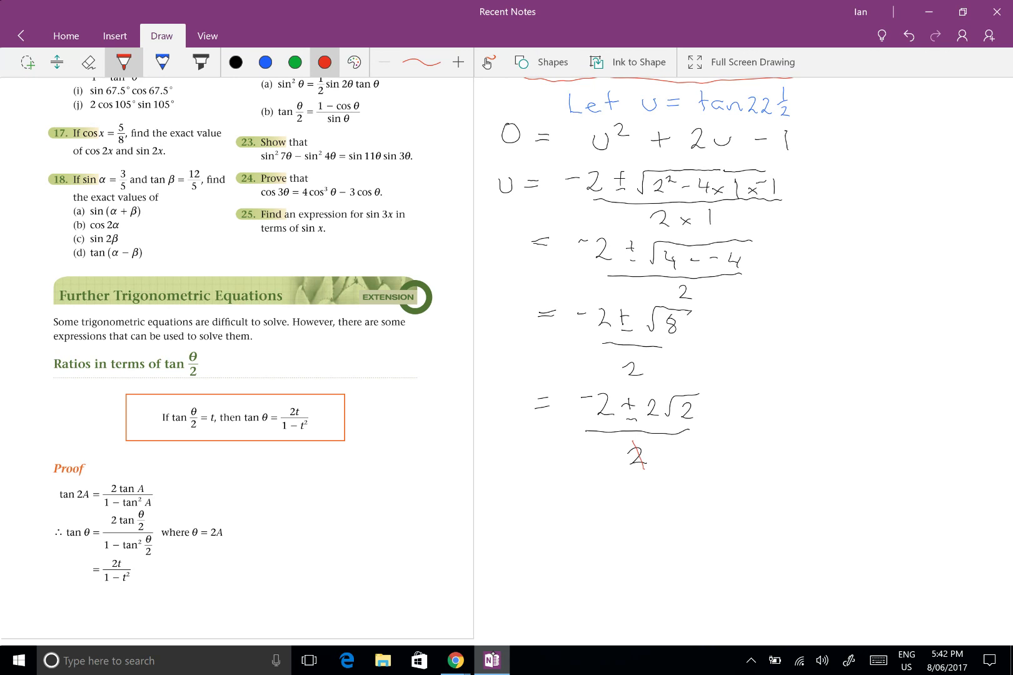
mouse_move(602, 393)
left_mouse_down()
mouse_move(614, 418)
mouse_move(660, 419)
left_mouse_up()
left_click_drag(606, 375, 609, 384)
left_click_drag(662, 379, 662, 389)
left_click(236, 62)
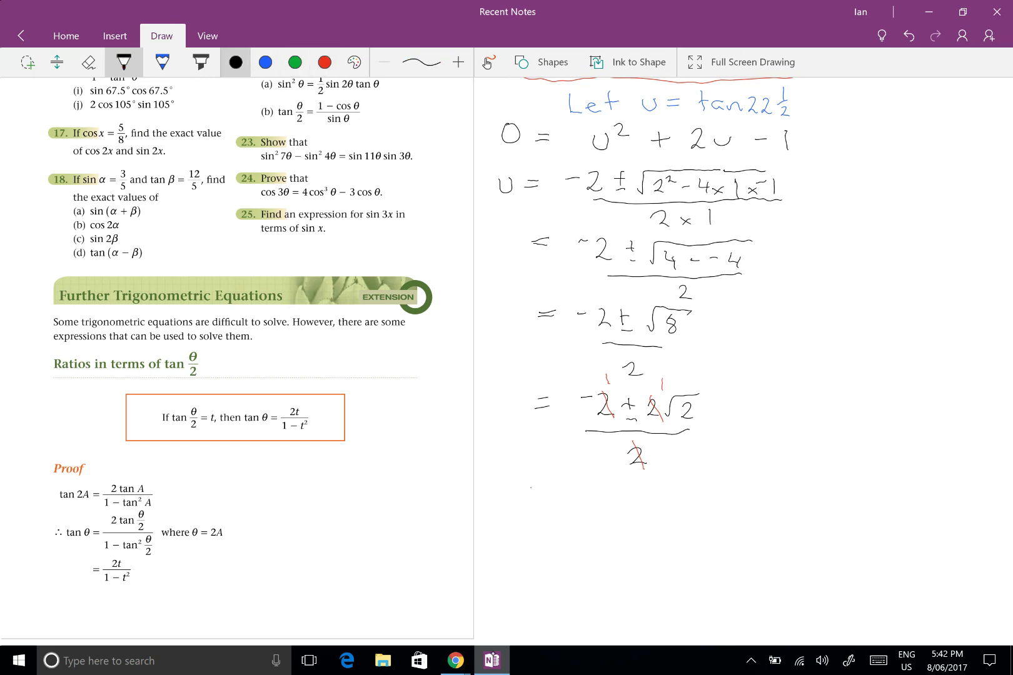
mouse_move(565, 487)
left_mouse_down()
mouse_move(628, 497)
mouse_move(664, 478)
mouse_move(674, 494)
left_mouse_up()
Step: Branch −1 ± √2 into two roots, u = −1 − √2 and u = −1 + √2
scroll(506, 361, "down", 3)
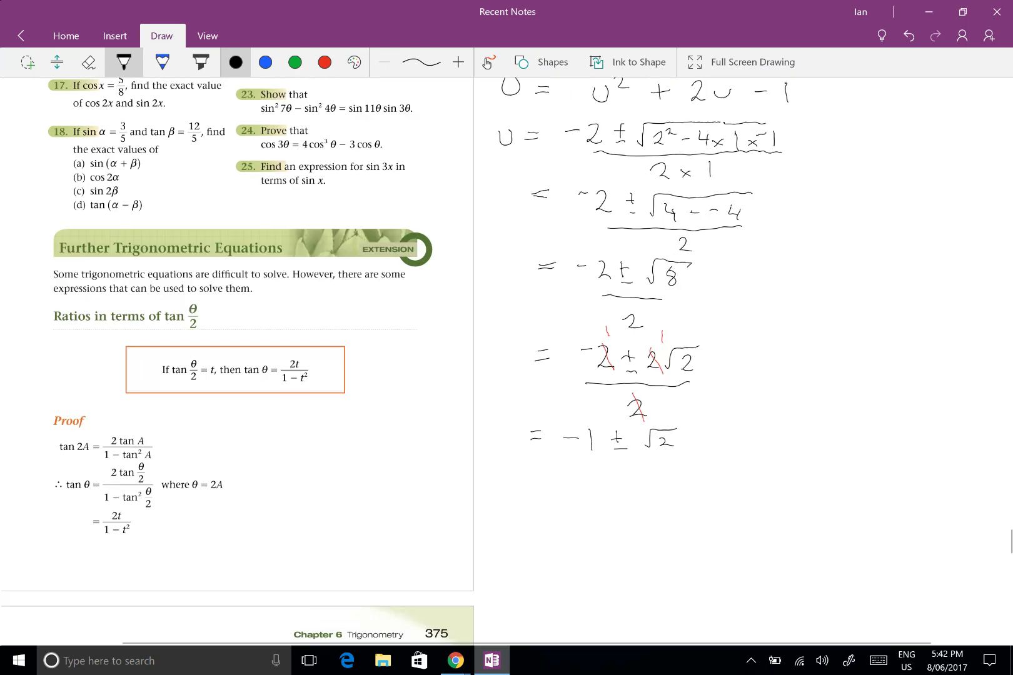
left_click_drag(588, 414, 549, 448)
mouse_move(450, 475)
left_mouse_down()
mouse_move(483, 487)
mouse_move(544, 463)
mouse_move(550, 478)
left_mouse_up()
left_click_drag(641, 460, 660, 459)
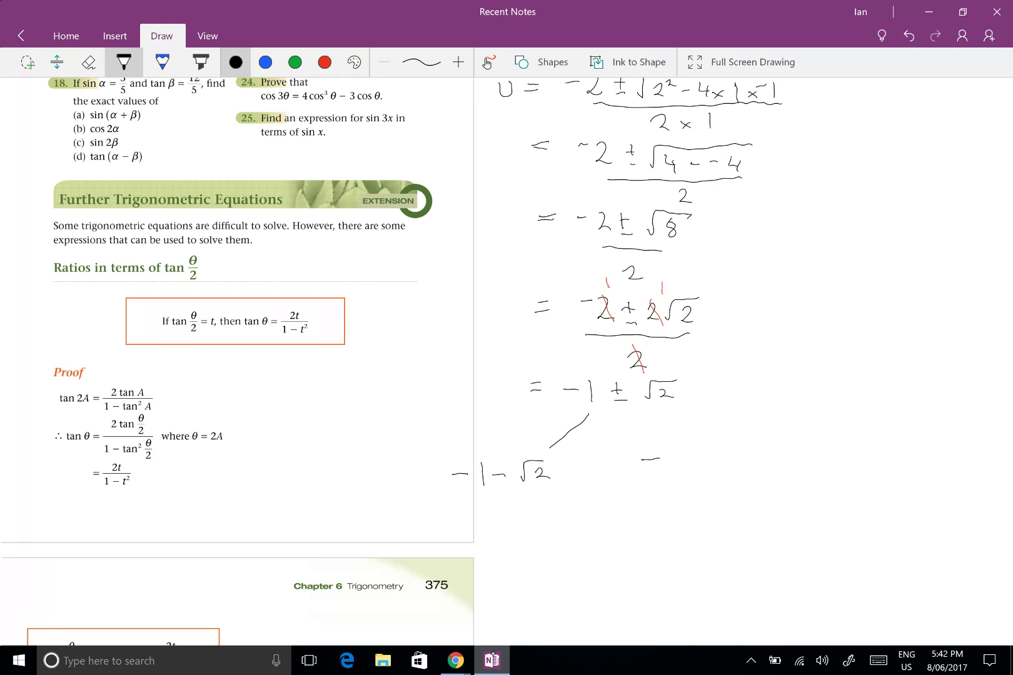
mouse_move(610, 412)
left_mouse_down()
mouse_move(671, 474)
mouse_move(704, 450)
left_mouse_up()
mouse_move(704, 451)
left_mouse_down()
mouse_move(727, 452)
mouse_move(726, 473)
left_mouse_up()
left_click_drag(407, 468, 436, 471)
left_click_drag(611, 468, 621, 466)
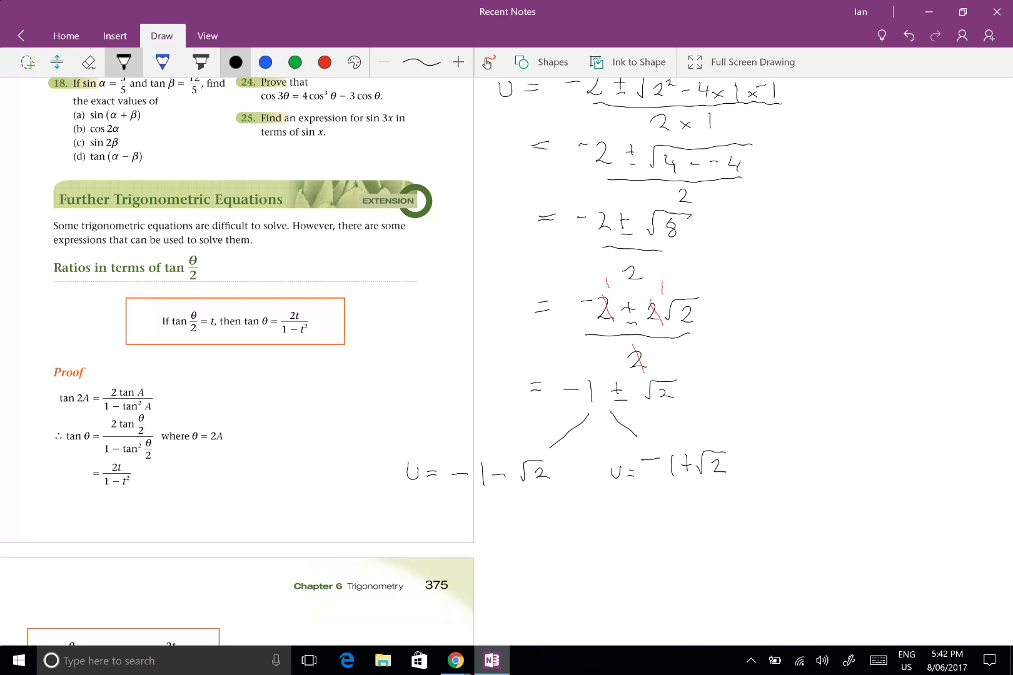
Step: Add a small red mark beside the substitution line u = tan22½
scroll(507, 363, "up", 3)
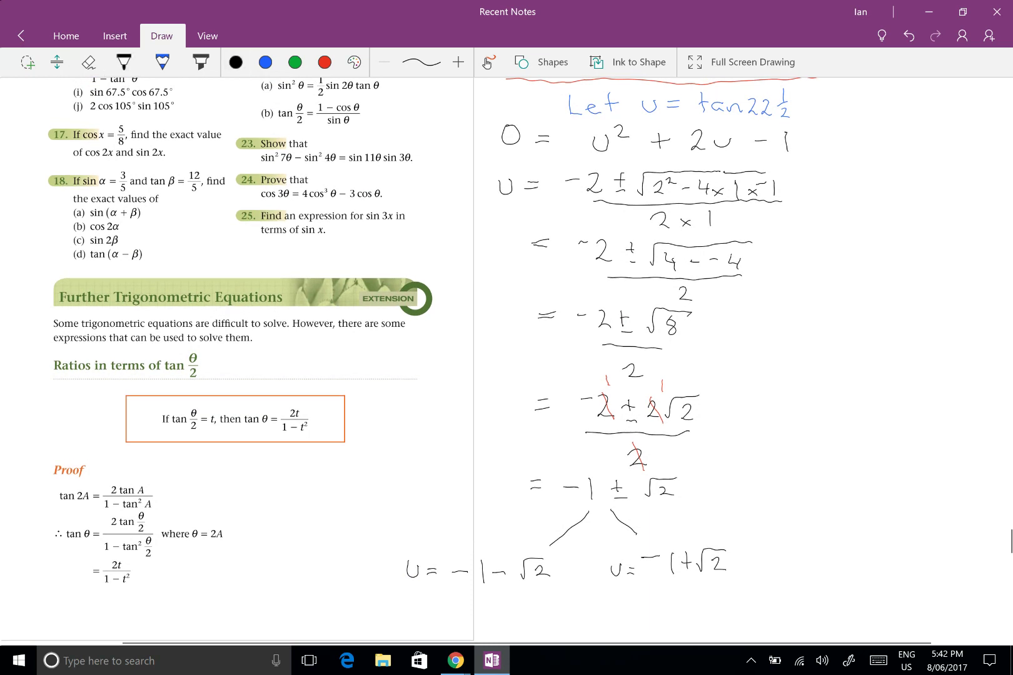
left_click(324, 62)
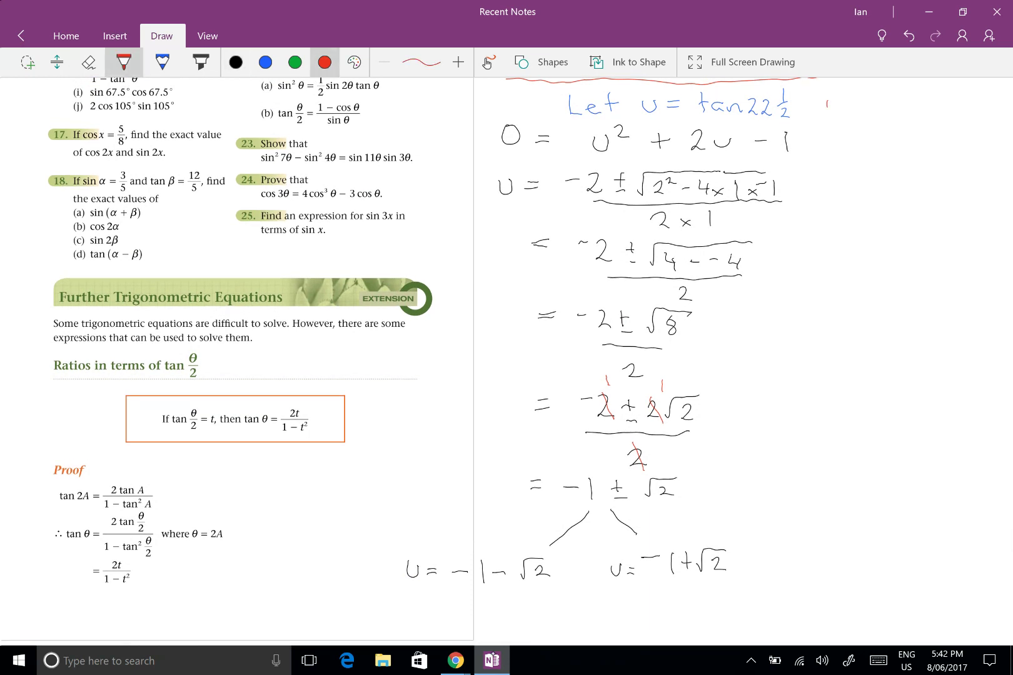
mouse_move(827, 108)
left_mouse_down()
mouse_move(839, 116)
mouse_move(829, 116)
left_mouse_up()
left_click_drag(819, 115, 836, 111)
Step: Under the first root, write tan22½ ≠ −1 − √2 and note 'not a sol'
scroll(506, 363, "down", 4)
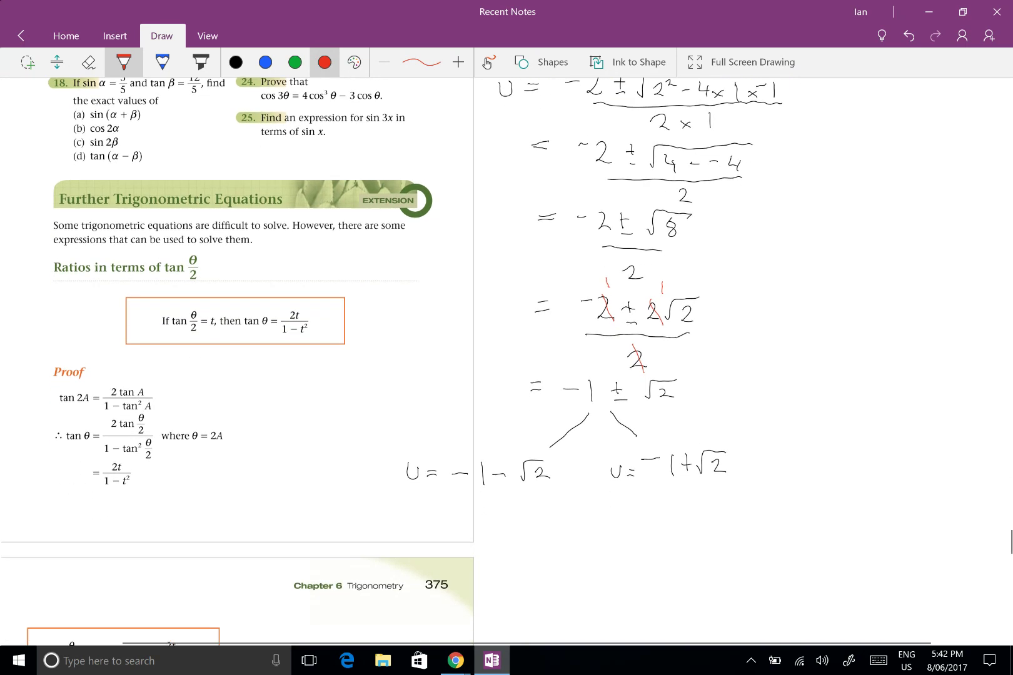
mouse_move(396, 470)
left_mouse_down()
mouse_move(396, 488)
mouse_move(407, 479)
mouse_move(480, 487)
left_mouse_up()
left_click(235, 62)
left_click(433, 481)
mouse_move(489, 468)
left_mouse_down()
mouse_move(495, 495)
mouse_move(517, 486)
left_mouse_up()
mouse_move(505, 481)
left_mouse_down()
mouse_move(516, 479)
mouse_move(509, 495)
mouse_move(539, 482)
mouse_move(546, 493)
mouse_move(579, 493)
mouse_move(569, 466)
mouse_move(579, 466)
left_mouse_up()
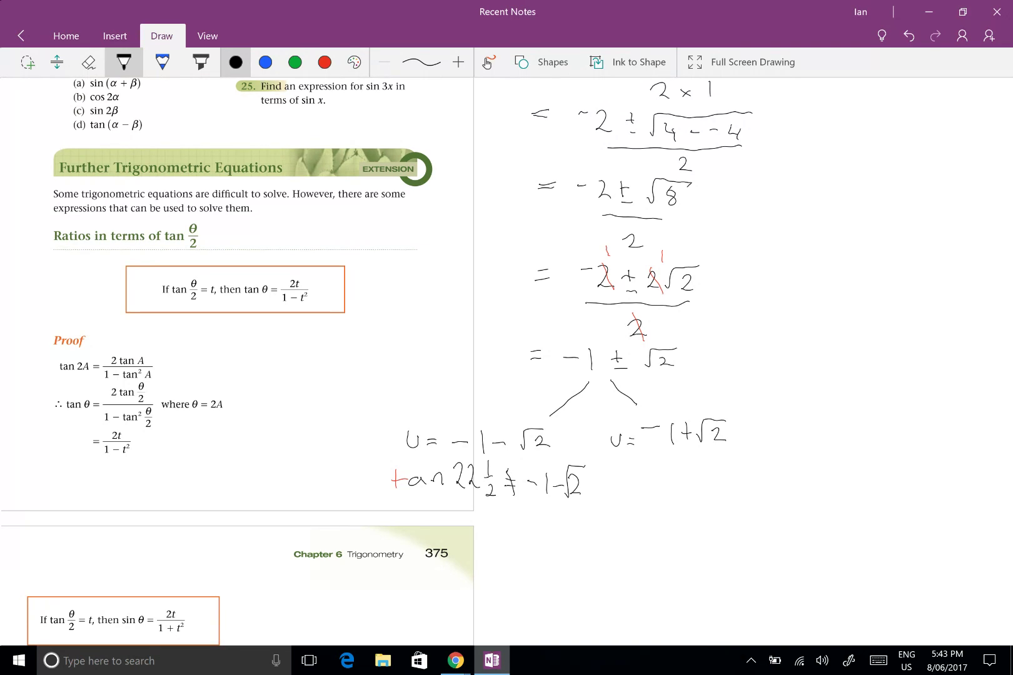
left_click_drag(436, 523, 453, 520)
left_click_drag(453, 520, 479, 526)
mouse_move(473, 518)
left_mouse_down()
mouse_move(504, 518)
mouse_move(488, 557)
mouse_move(523, 557)
left_mouse_up()
Step: Beside the second root, write tan22½ = −1 + √2, then = √2 − 1
mouse_move(657, 475)
left_mouse_down()
mouse_move(657, 493)
mouse_move(677, 497)
mouse_move(718, 497)
mouse_move(727, 486)
left_mouse_up()
mouse_move(721, 487)
left_mouse_down()
mouse_move(733, 483)
mouse_move(735, 503)
mouse_move(761, 487)
left_mouse_up()
left_click_drag(749, 482, 823, 492)
mouse_move(814, 480)
left_mouse_down()
mouse_move(869, 467)
mouse_move(863, 491)
left_mouse_up()
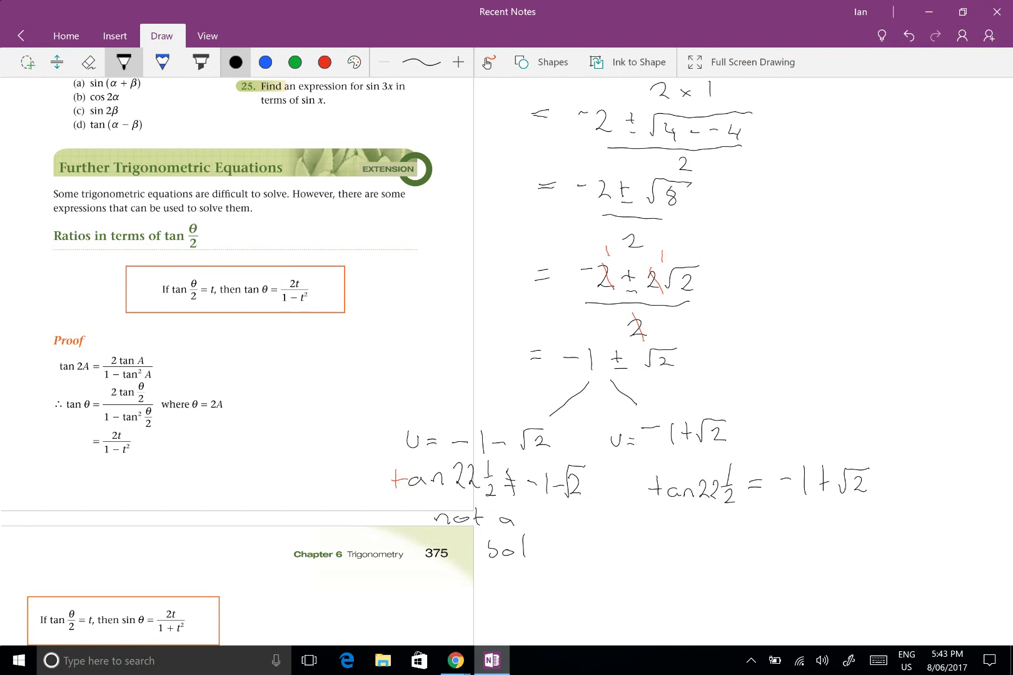
left_click_drag(749, 526, 766, 526)
mouse_move(748, 534)
left_mouse_down()
mouse_move(789, 546)
mouse_move(793, 518)
mouse_move(813, 516)
mouse_move(807, 541)
mouse_move(834, 529)
mouse_move(854, 544)
left_mouse_up()
Step: Scroll past the handwritten working to the textbook's sin θ and cos θ triangle derivations
scroll(507, 362, "down", 5)
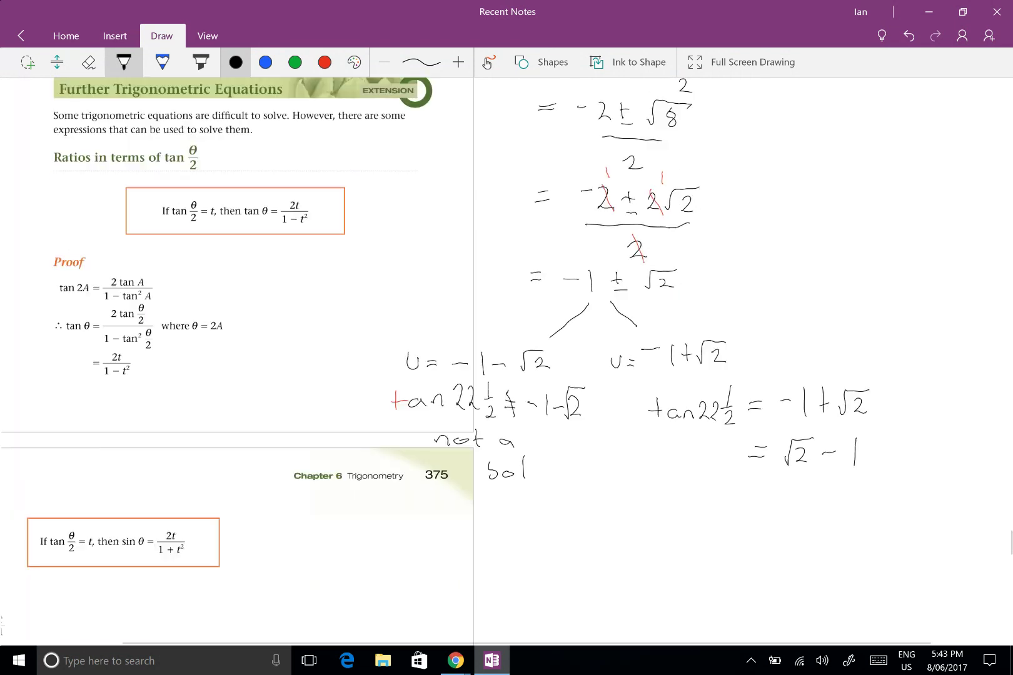
scroll(506, 362, "down", 3)
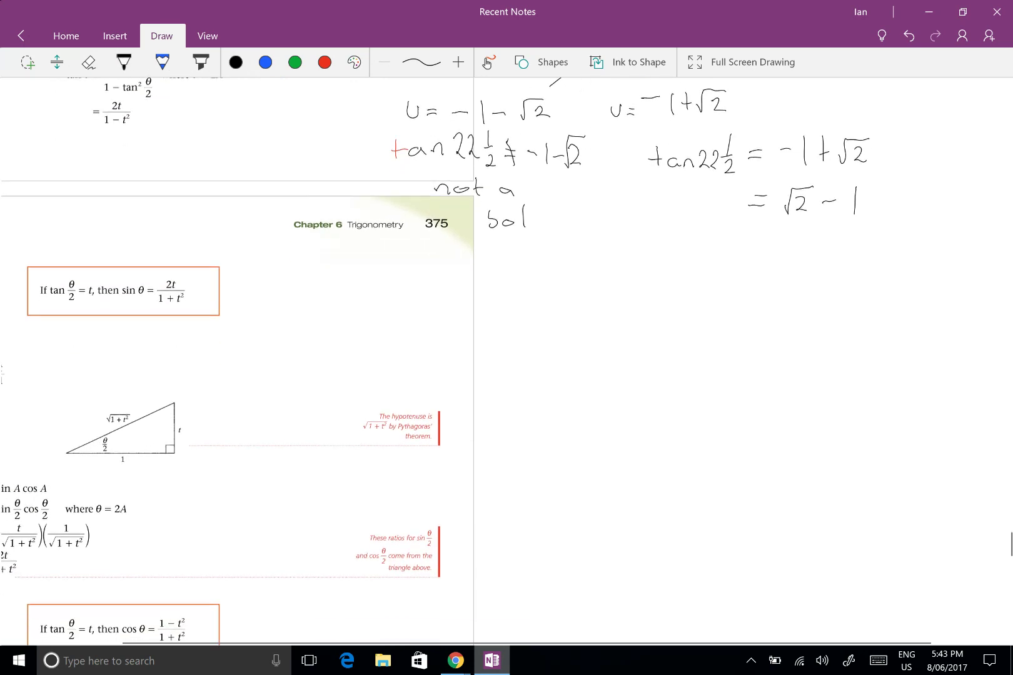
scroll(506, 363, "down", 2)
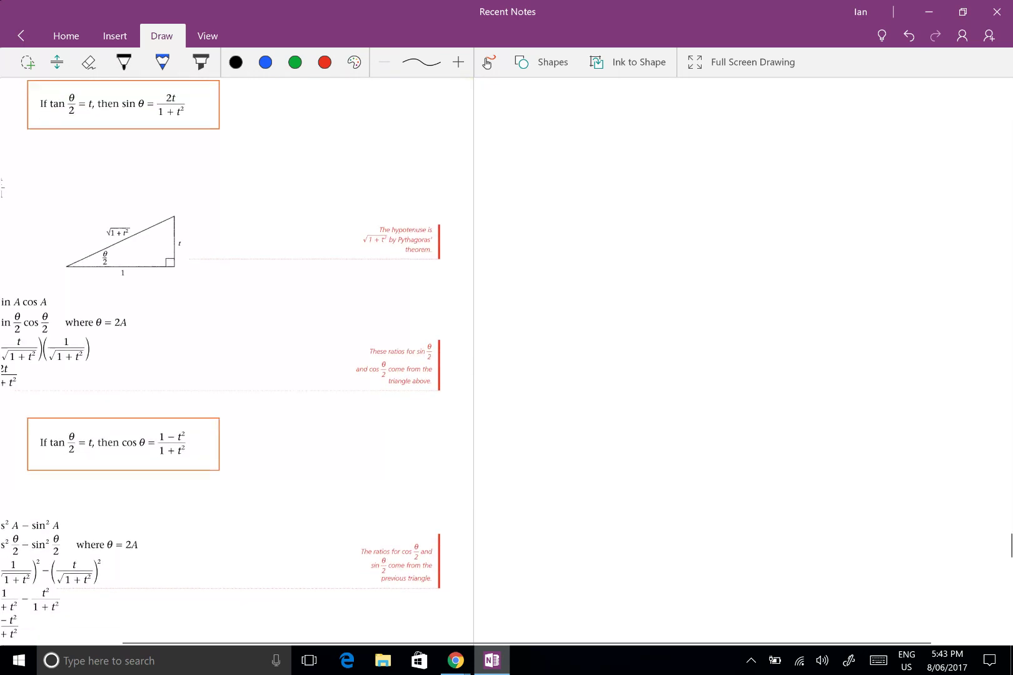